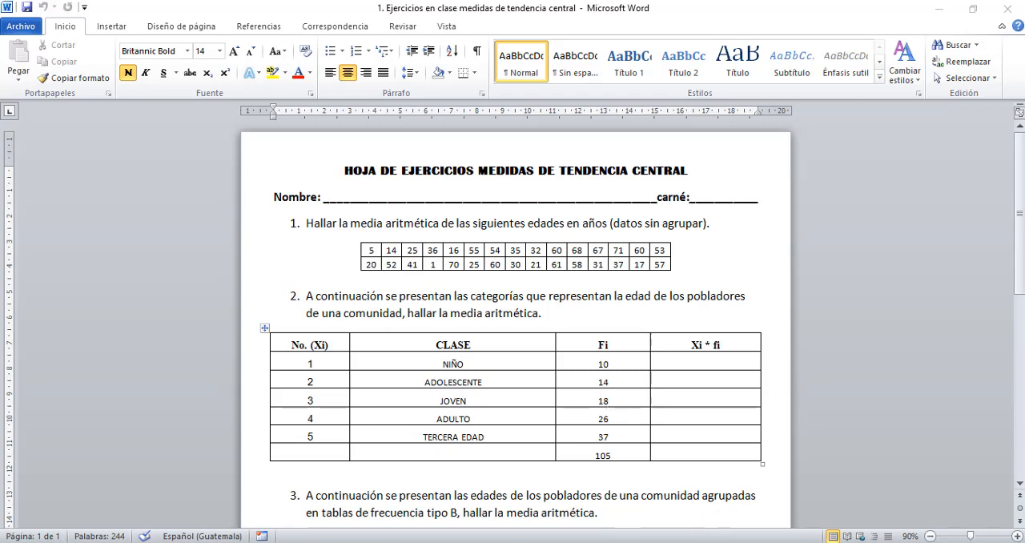
# - Switch to the Excel exercise workbook, look at the EJERCICIO 2 sheet and return to EJERCICIO 1
pyautogui.click(629, 541)
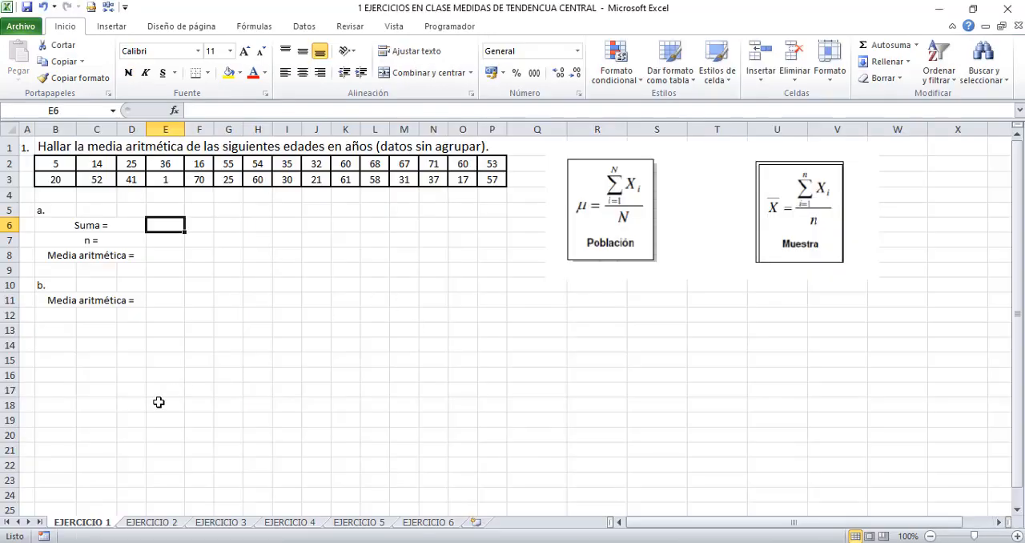
pyautogui.click(140, 524)
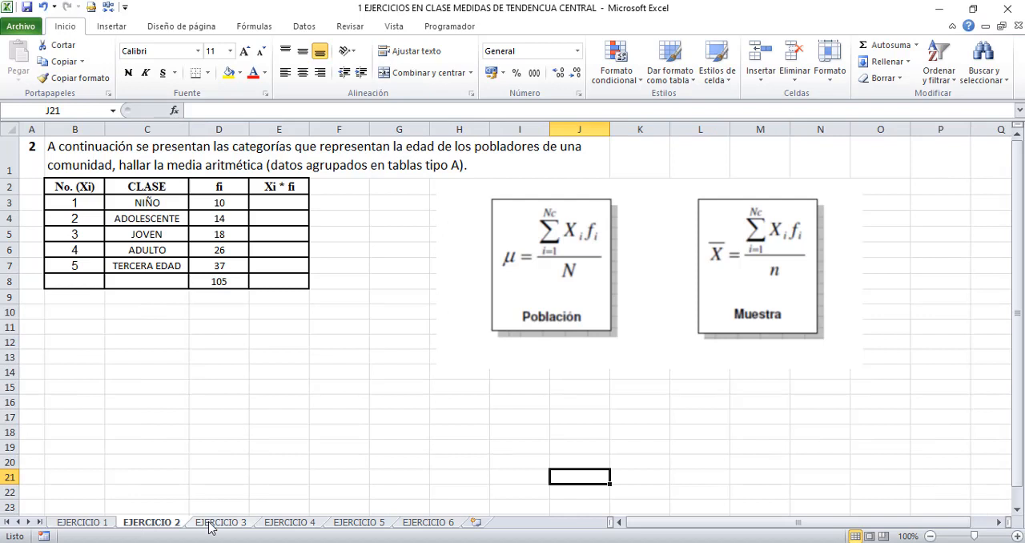
pyautogui.click(102, 525)
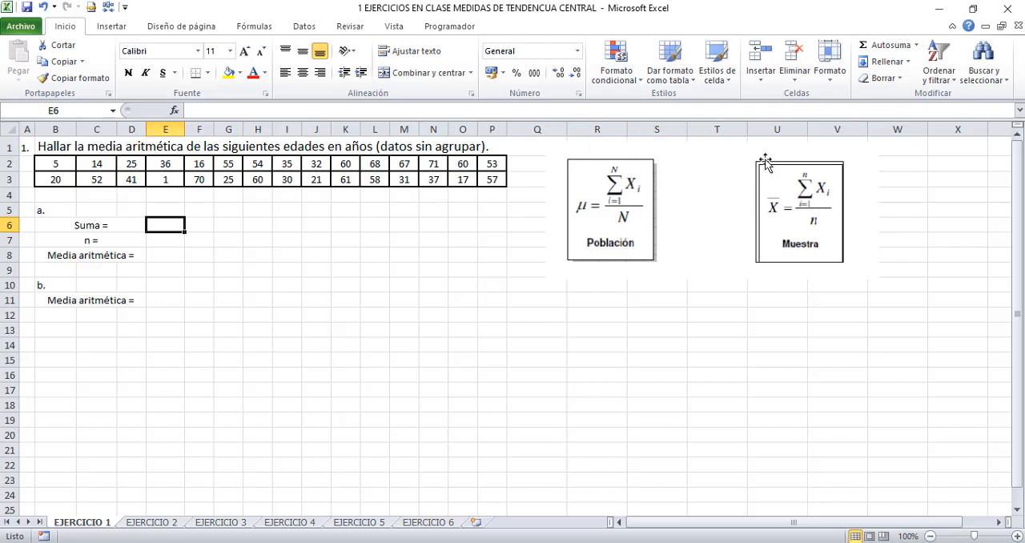
pyautogui.write('=')
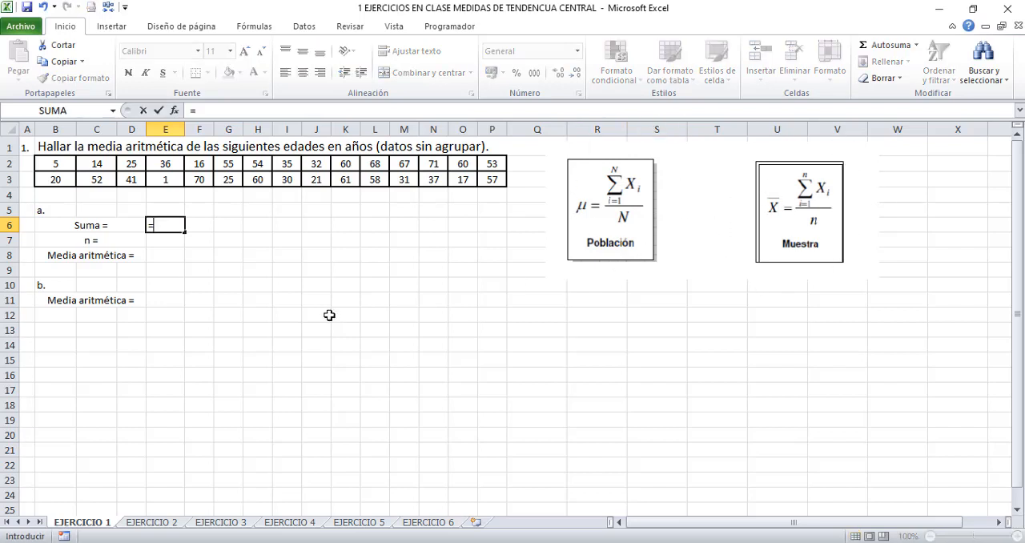
pyautogui.press('BackSpace')
pyautogui.press('Return')
pyautogui.press('Up')
pyautogui.press('Up')
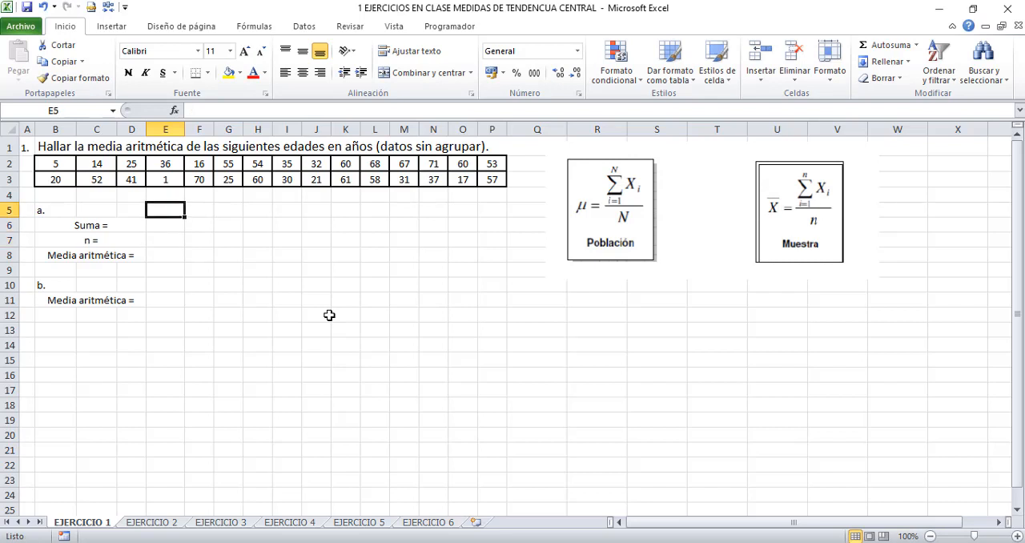
pyautogui.press('Down')
# - Calculate the sum of all the ages in cell E6 with the formula =suma(B2:P3)
pyautogui.write('=')
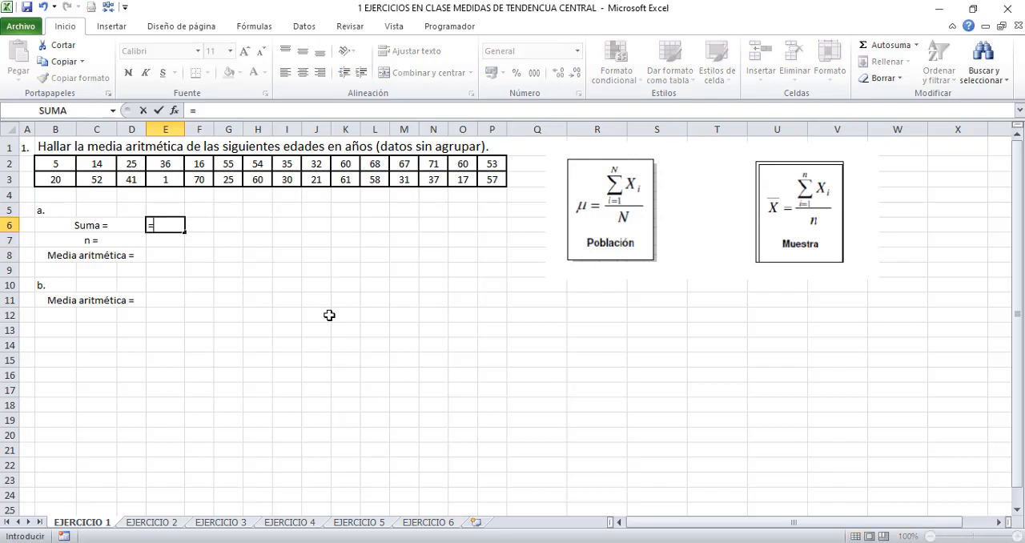
pyautogui.write('suma(')
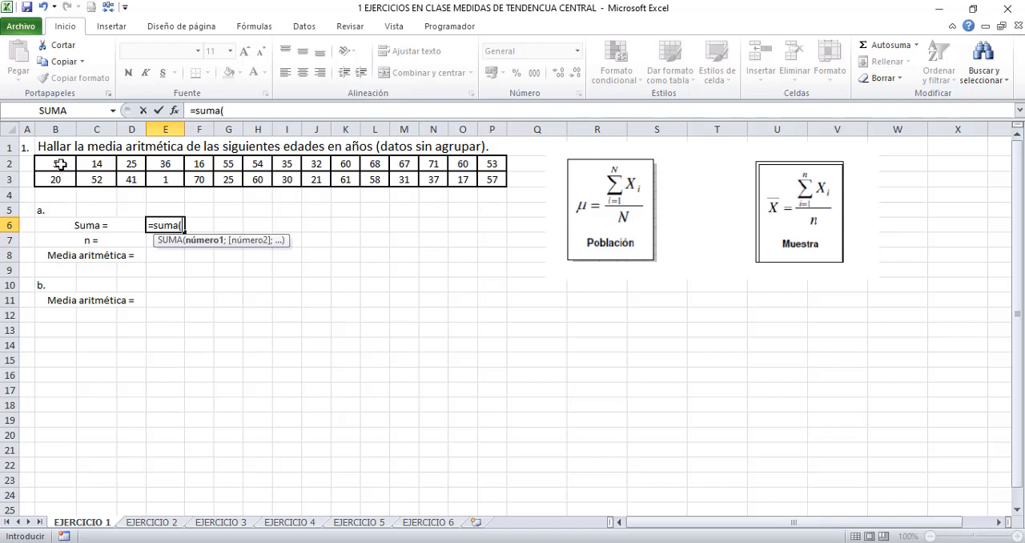
pyautogui.moveTo(60, 164); pyautogui.dragTo(496, 178)
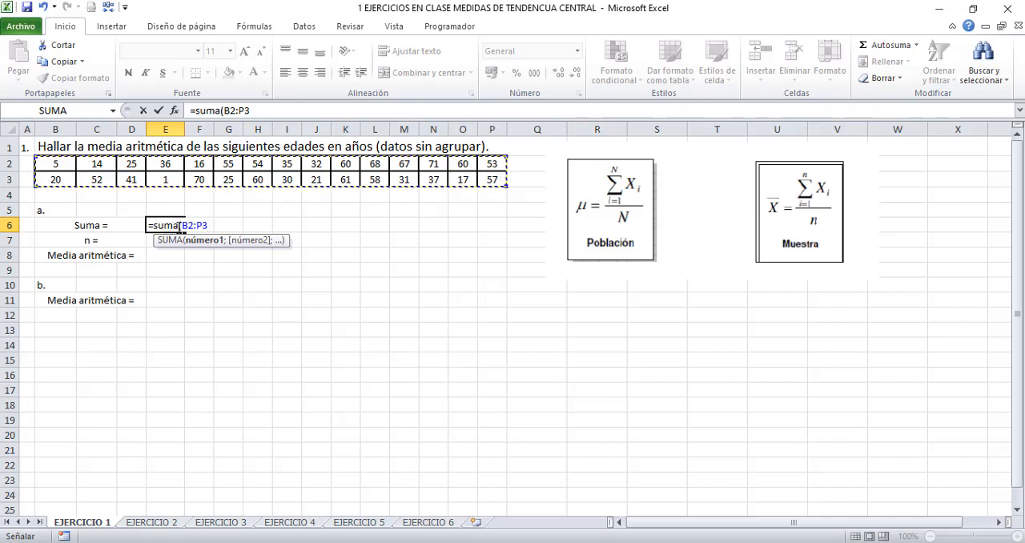
pyautogui.write(')')
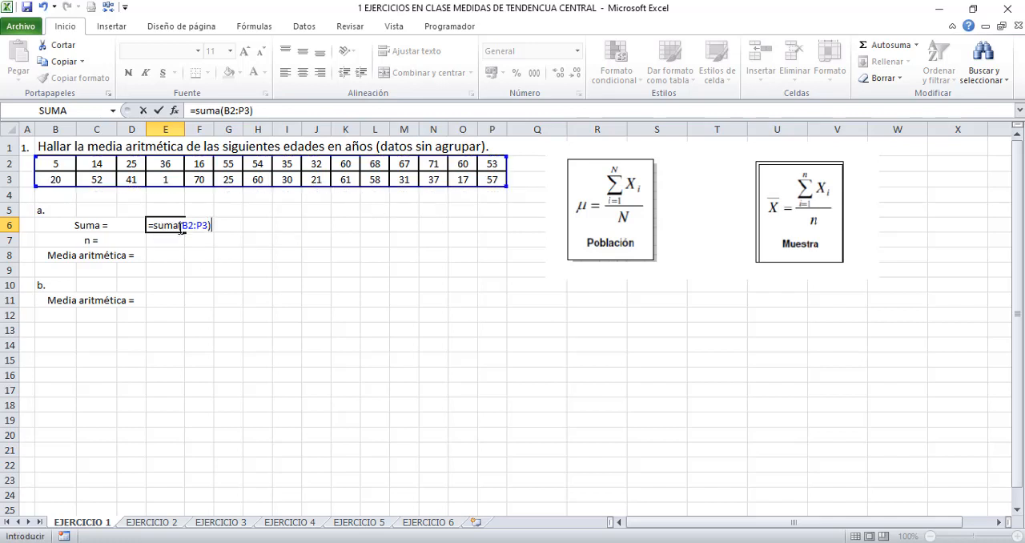
pyautogui.press('Return')
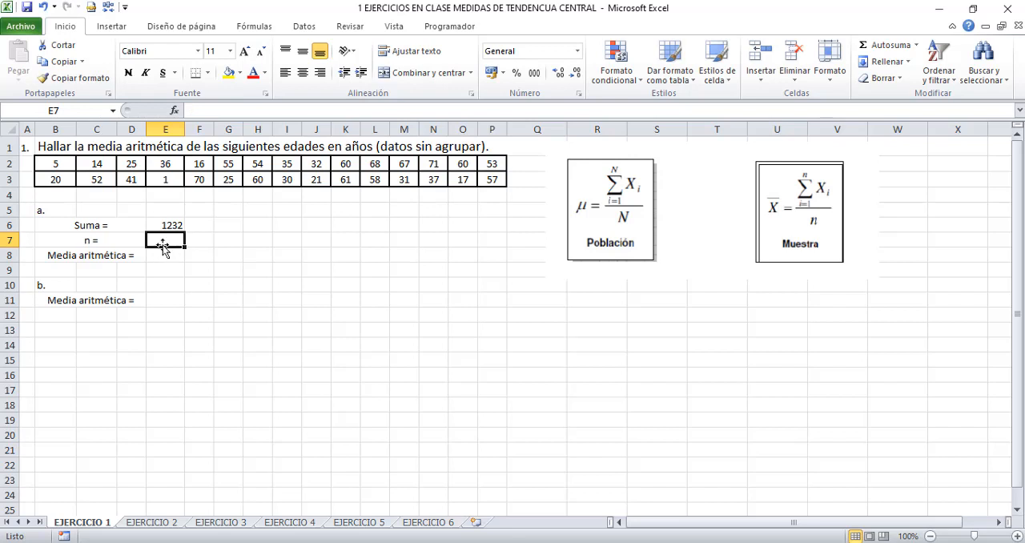
# - Count the ages in cell E7, beside "n =", with the formula =CONTAR(B2:P3)
pyautogui.moveTo(67, 162); pyautogui.dragTo(487, 178)
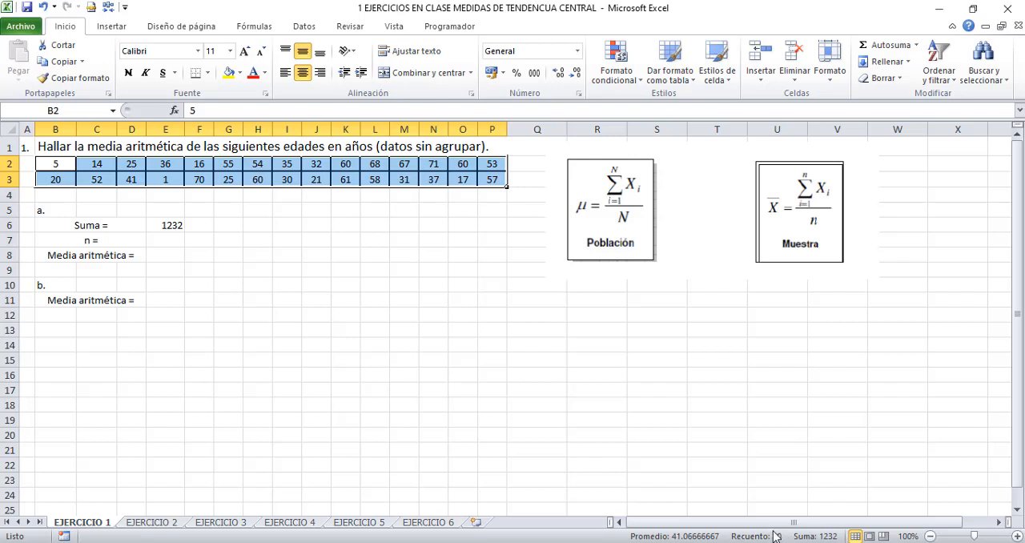
pyautogui.click(159, 239)
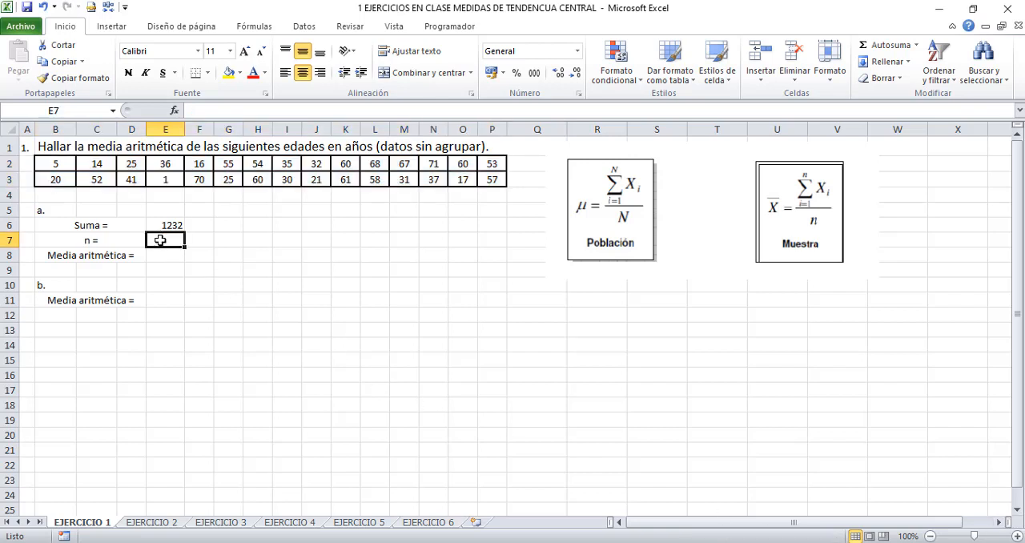
pyautogui.write('=')
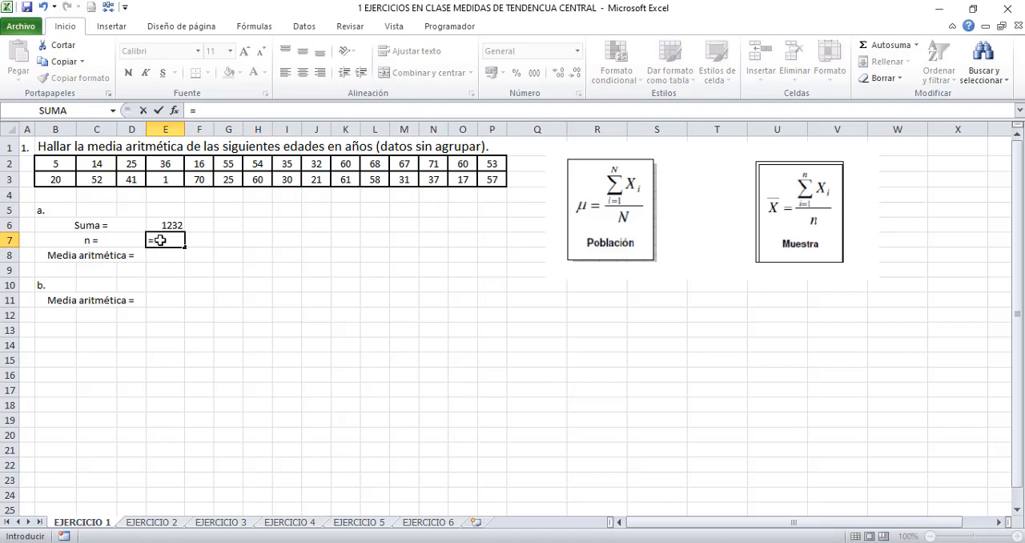
pyautogui.write('conta')
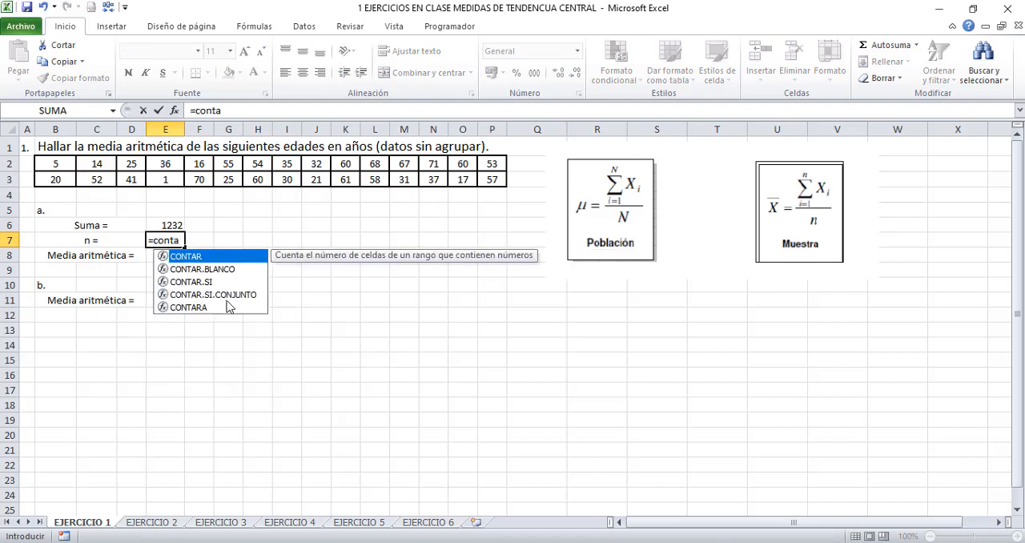
pyautogui.doubleClick(205, 257)
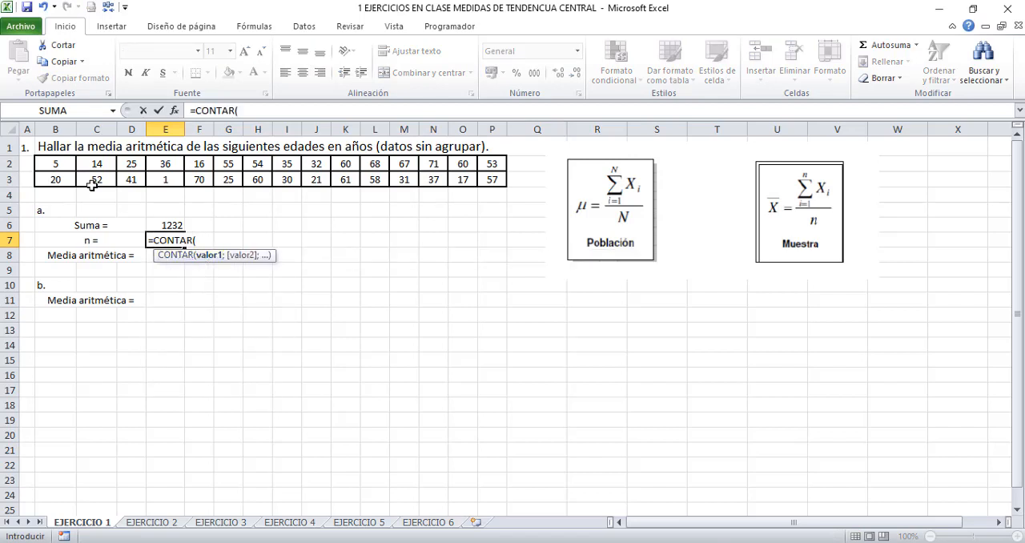
pyautogui.moveTo(58, 164); pyautogui.dragTo(492, 173)
pyautogui.write(')')
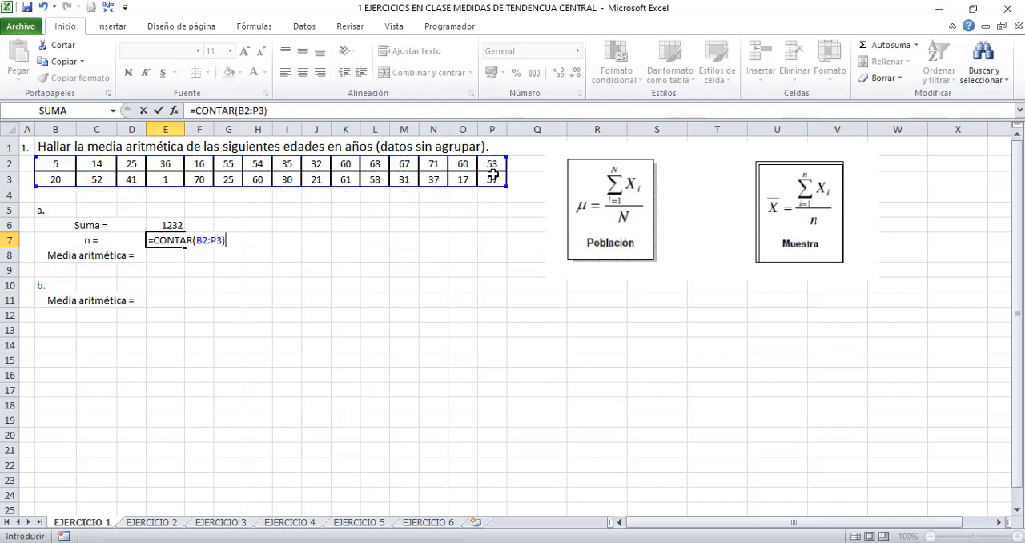
pyautogui.press('Return')
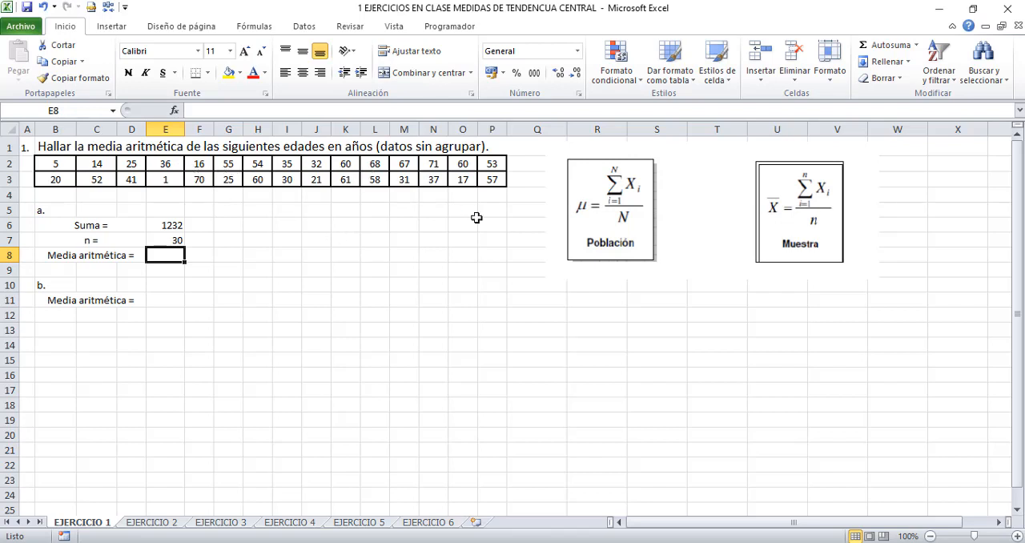
# - Calculate the arithmetic mean for part a in cell E8 with the formula =E6/E7
pyautogui.write('=')
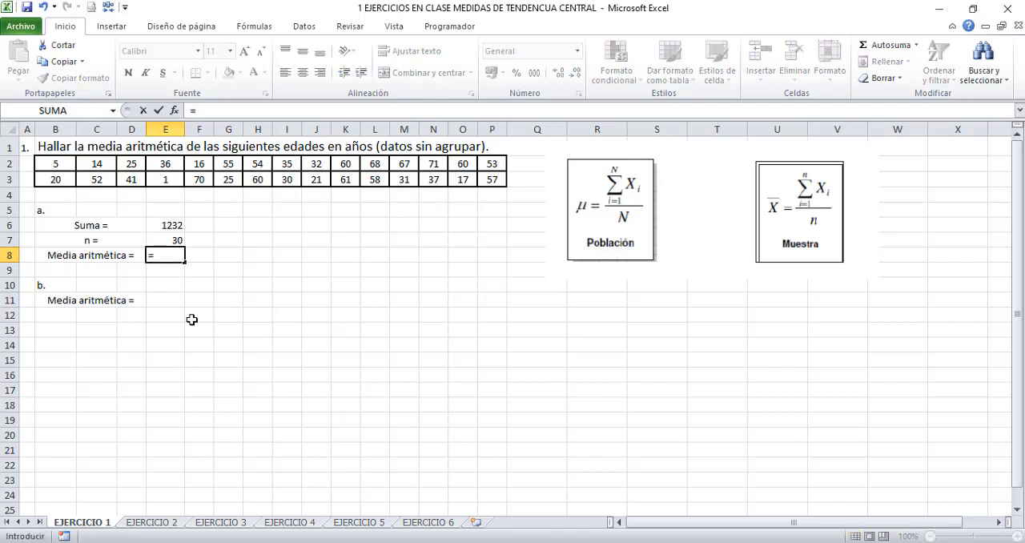
pyautogui.click(168, 225)
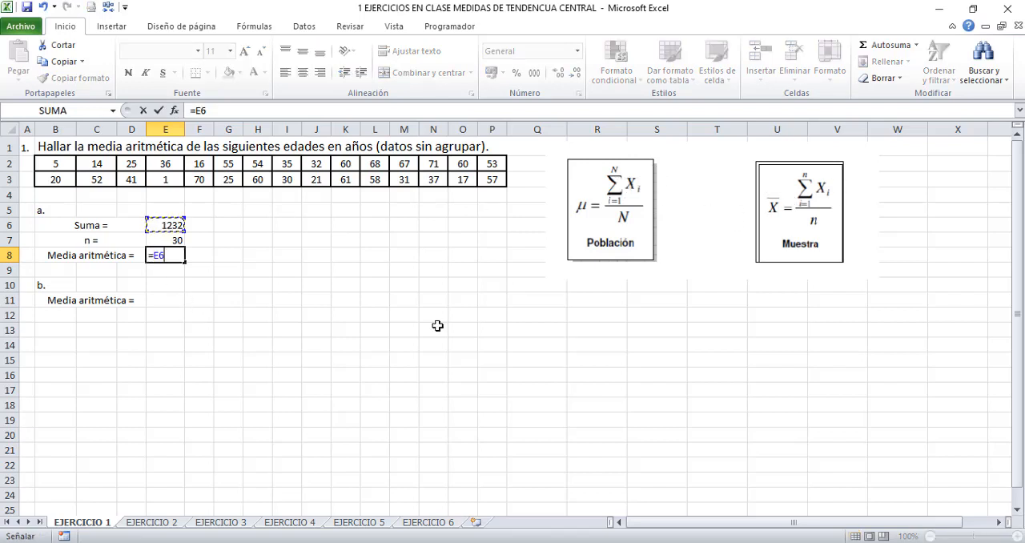
pyautogui.write('/')
pyautogui.click(167, 240)
pyautogui.press('Return')
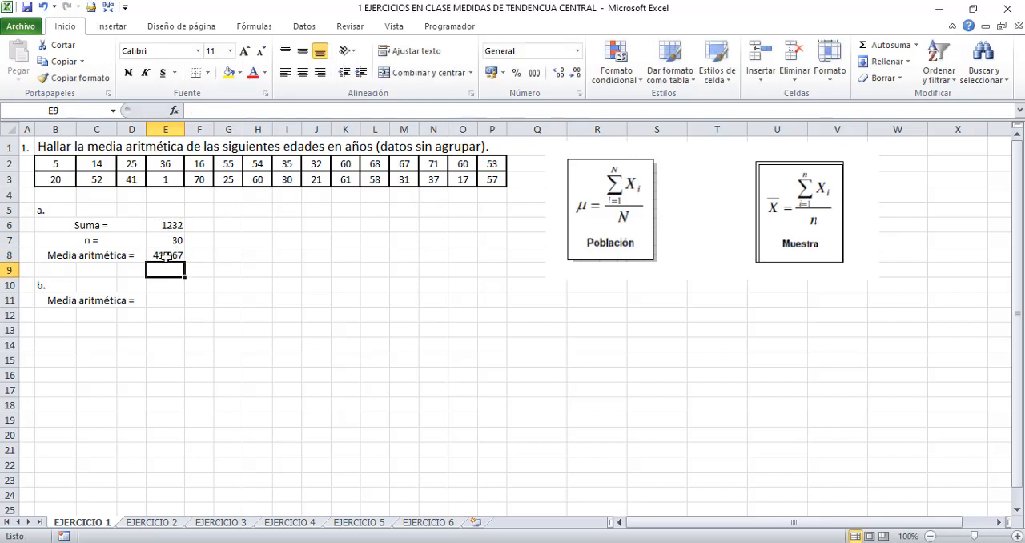
# - Format the mean in E8 to two decimal places and centre it in the cell
pyautogui.press('Up')
pyautogui.click(575, 72)
pyautogui.click(302, 73)
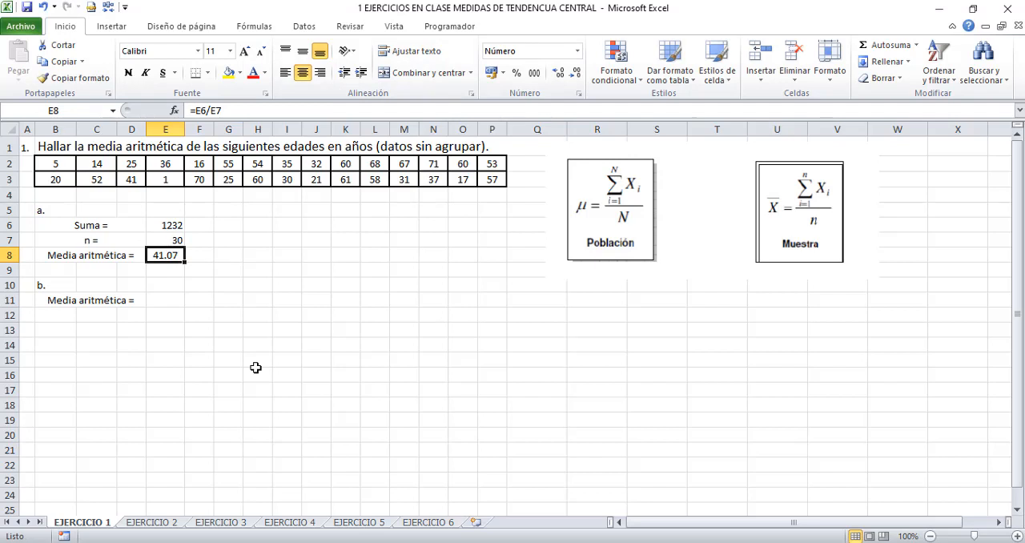
# - Enter the unit "años" in F8 and highlight cells E8:F8 with a yellow fill
pyautogui.click(202, 252)
pyautogui.write('años')
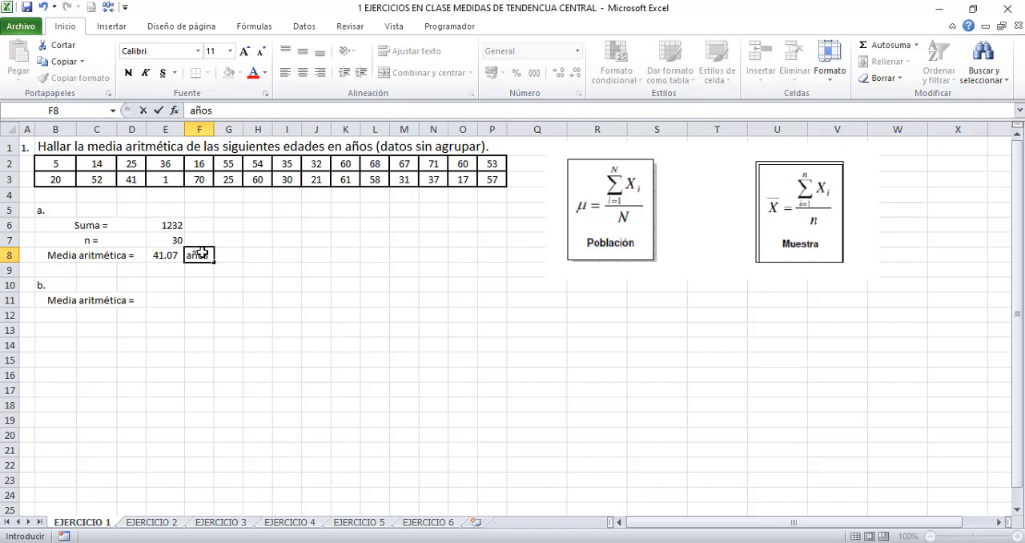
pyautogui.press('Return')
pyautogui.press('Up')
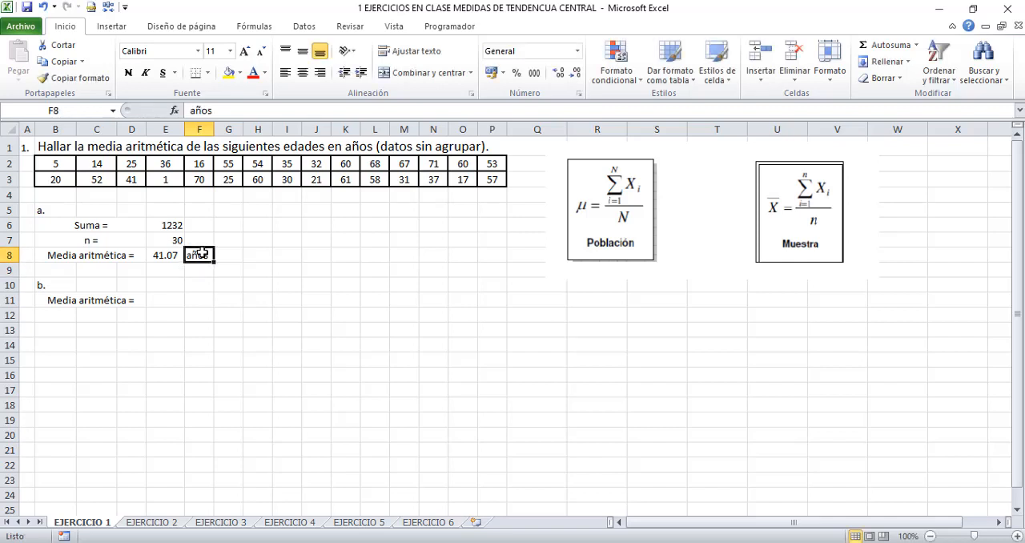
pyautogui.press('Left')
pyautogui.hotkey('shift', 'Right')
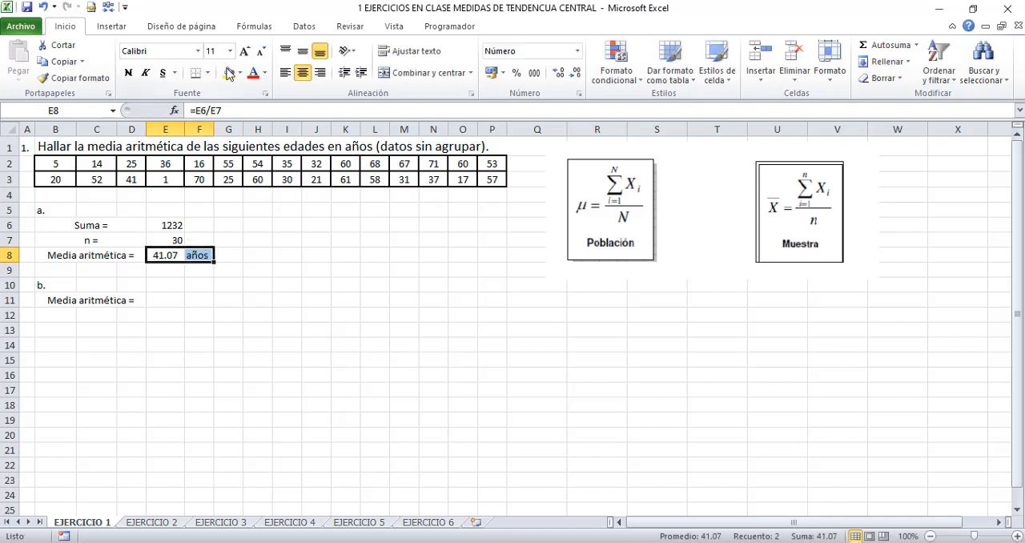
pyautogui.click(228, 73)
# - Calculate the arithmetic mean for part b in cell E11 with the formula =PROMEDIO(B2:P3)
pyautogui.click(161, 299)
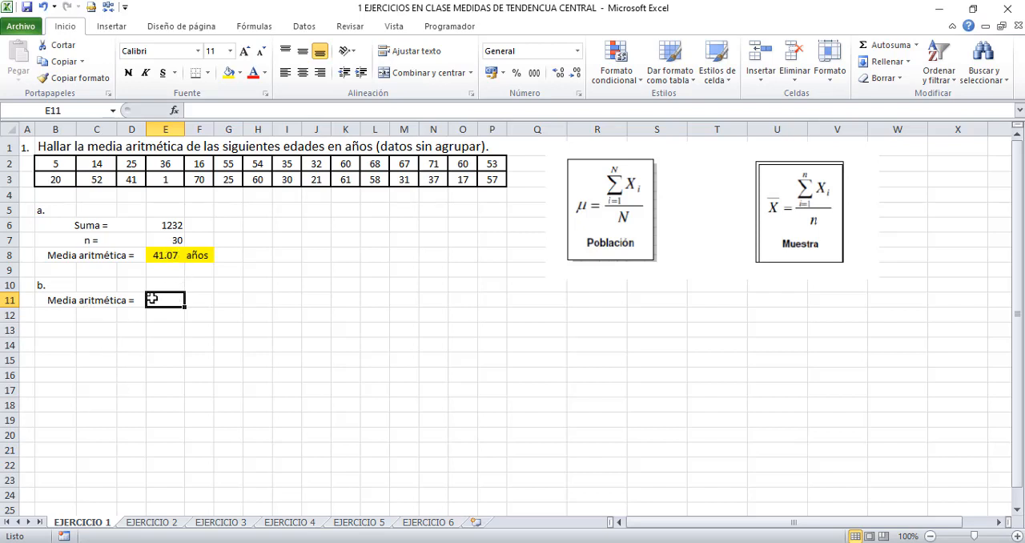
pyautogui.write('=promedio')
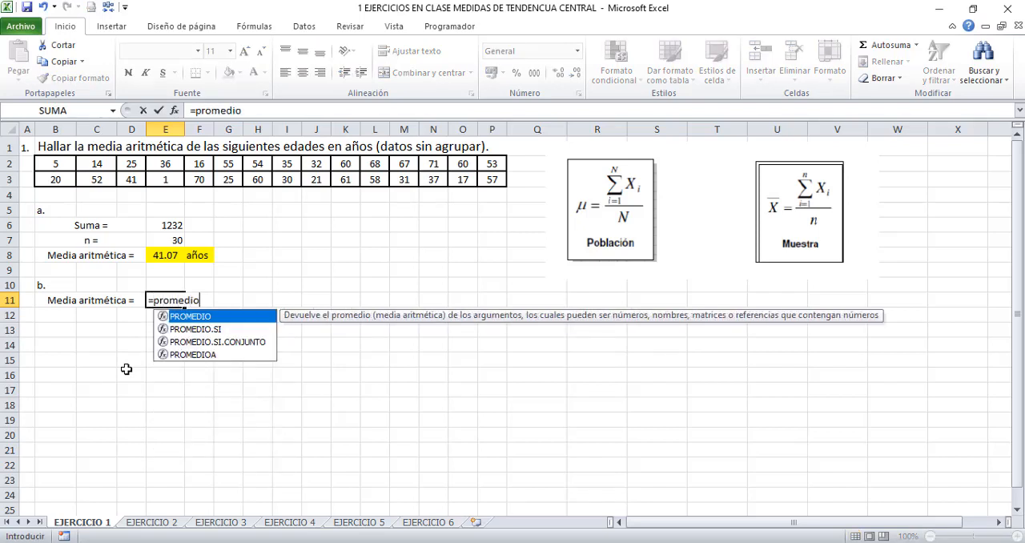
pyautogui.doubleClick(190, 317)
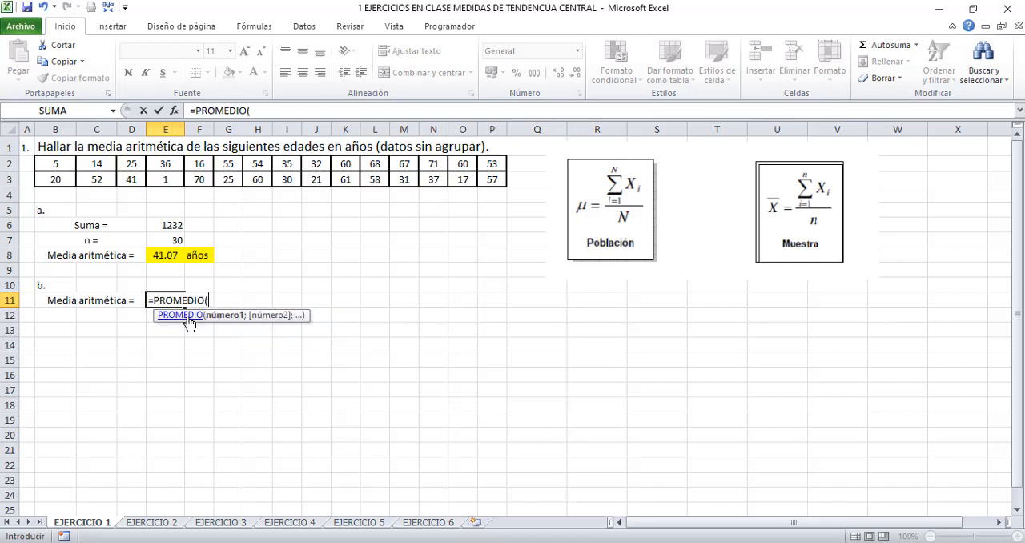
pyautogui.moveTo(60, 158); pyautogui.dragTo(486, 174)
pyautogui.write(')')
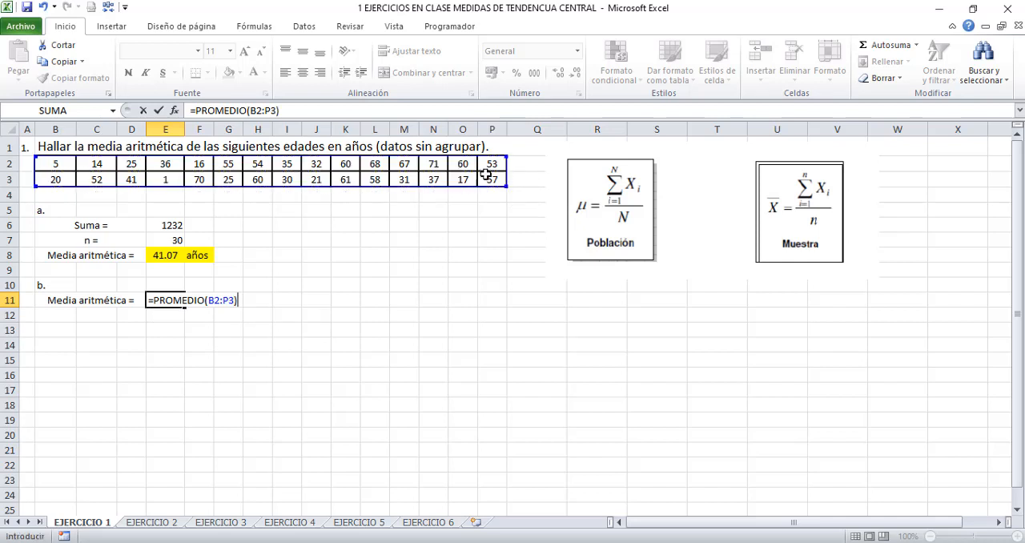
pyautogui.press('Return')
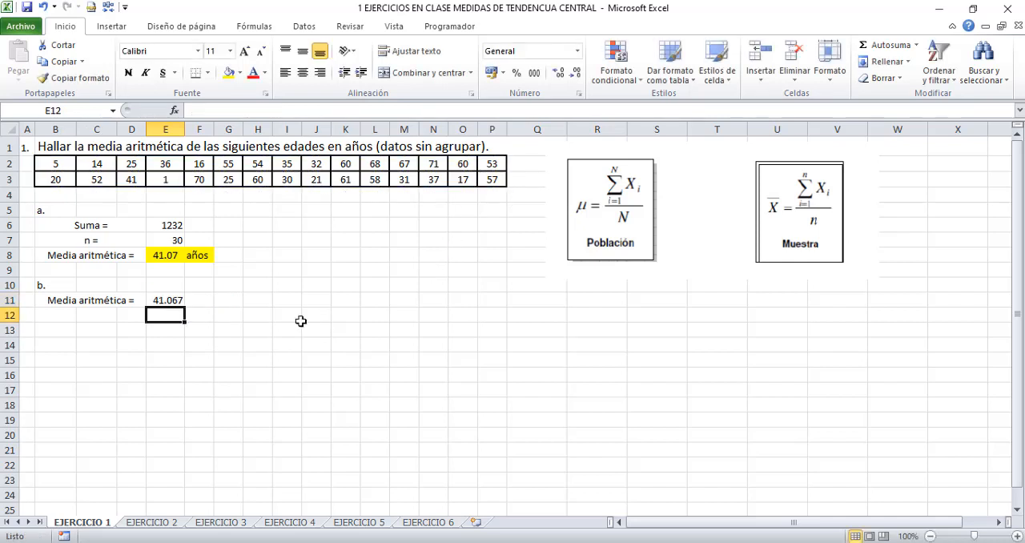
# - Format the mean in E11 to two decimal places and enter the unit "años" in F11
pyautogui.click(170, 301)
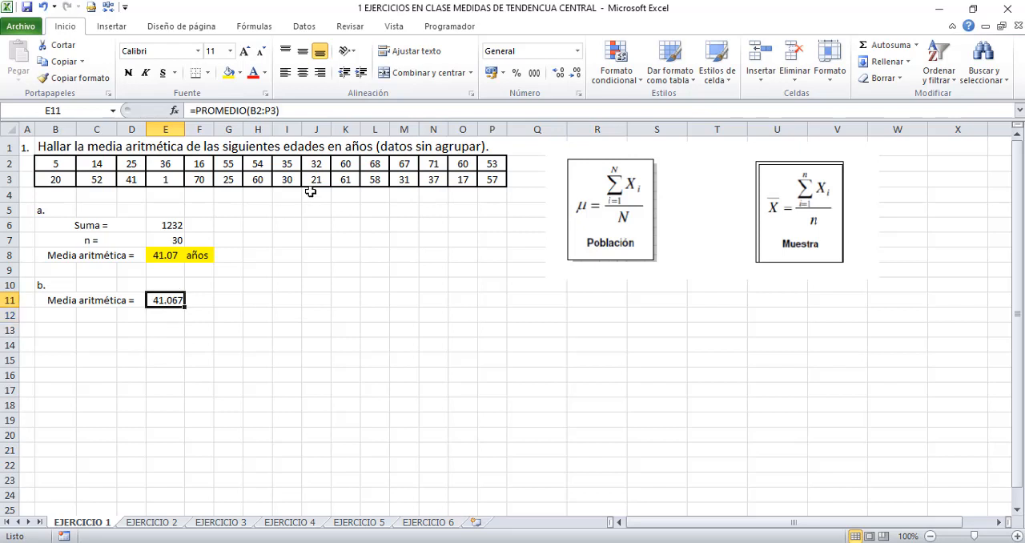
pyautogui.click(574, 72)
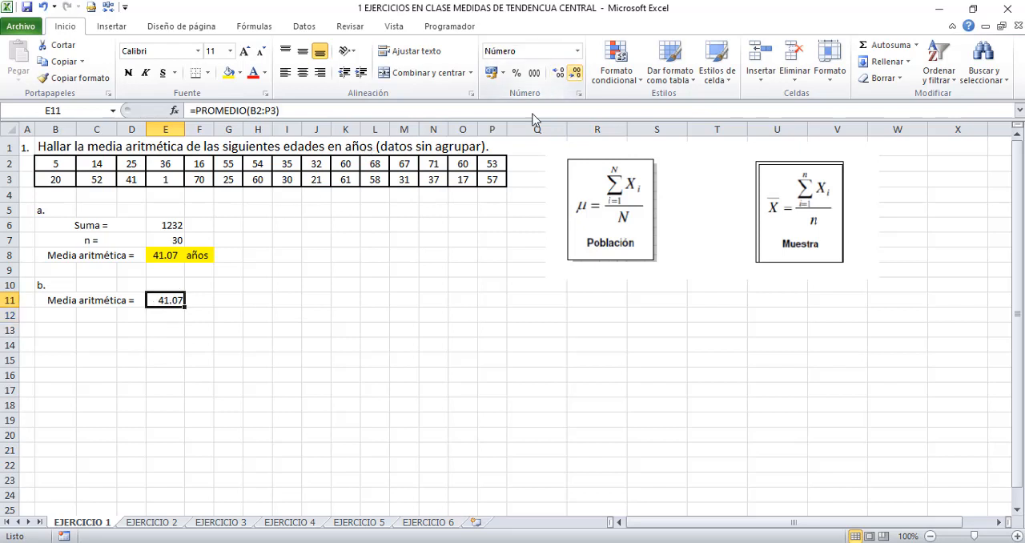
pyautogui.click(198, 302)
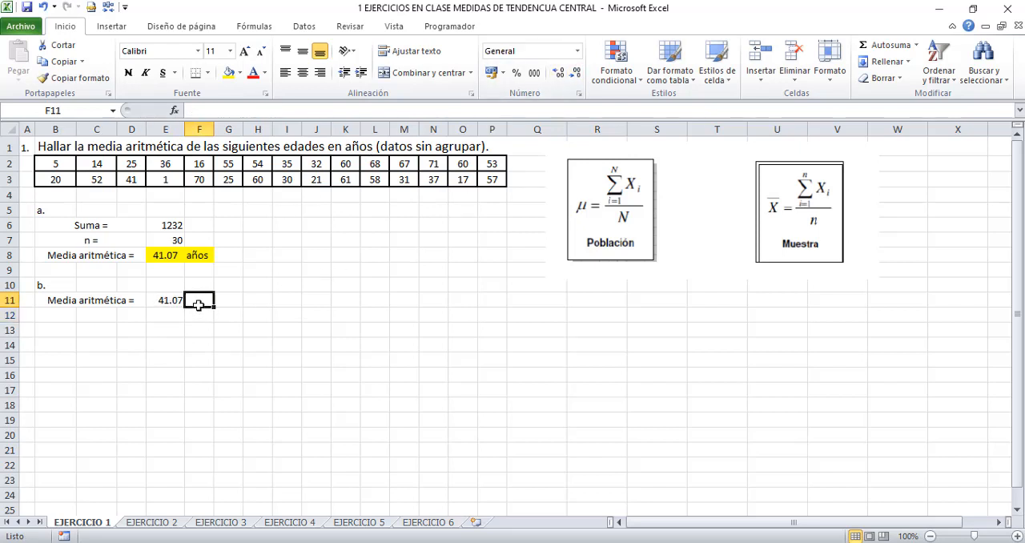
pyautogui.write('años')
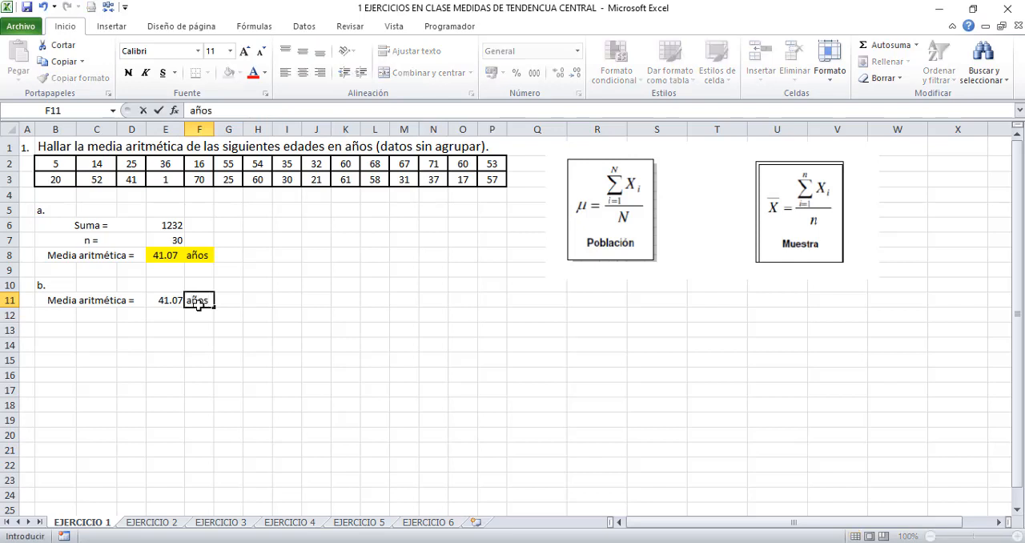
pyautogui.press('Return')
# - Highlight cells E11:F11 with a yellow fill and open the EJERCICIO 2 sheet
pyautogui.click(198, 302)
pyautogui.hotkey('shift', 'Left')
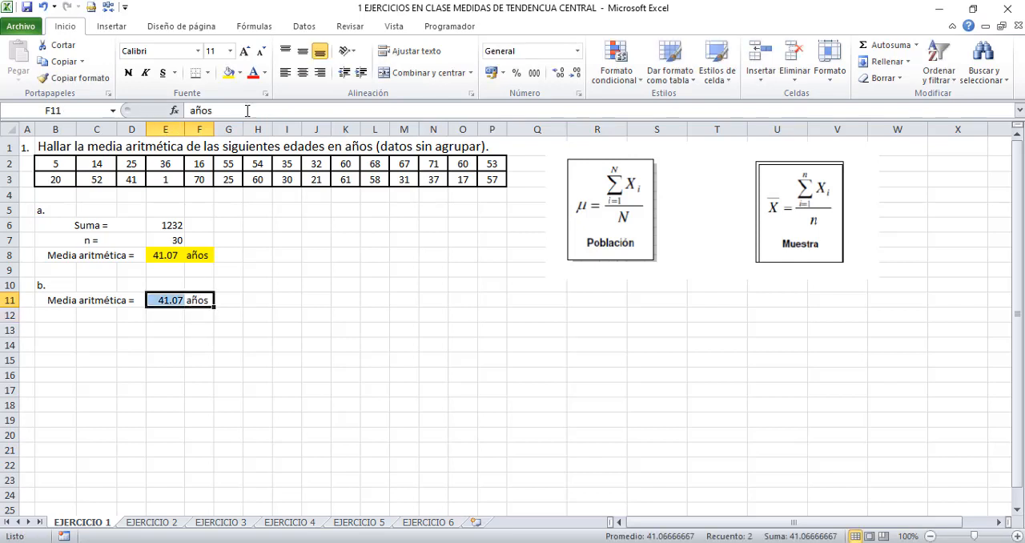
pyautogui.click(230, 73)
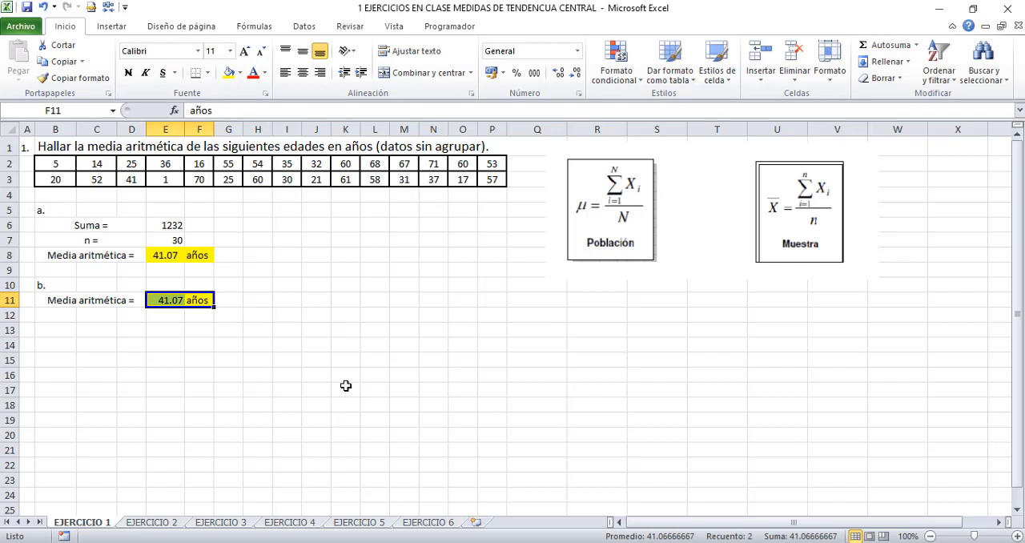
pyautogui.click(166, 526)
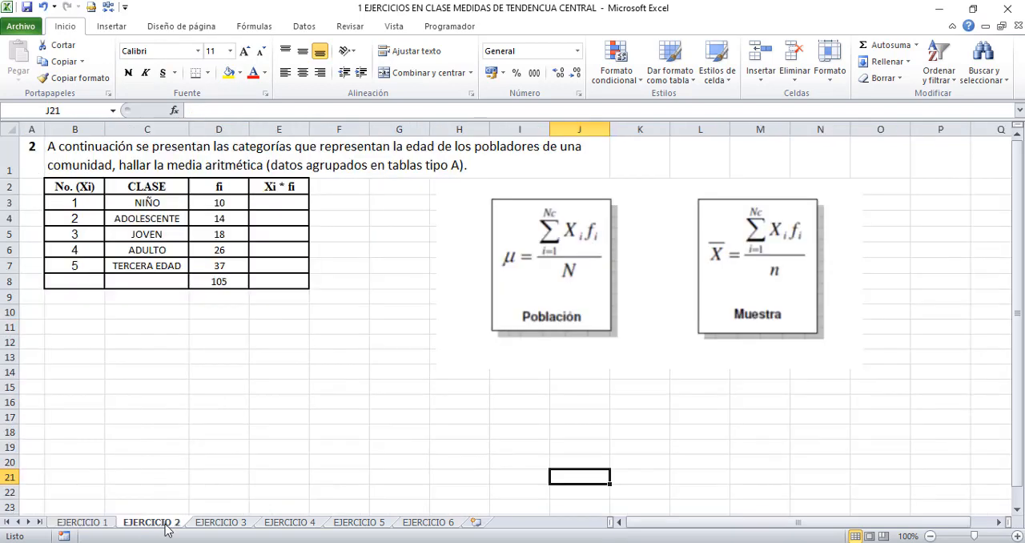
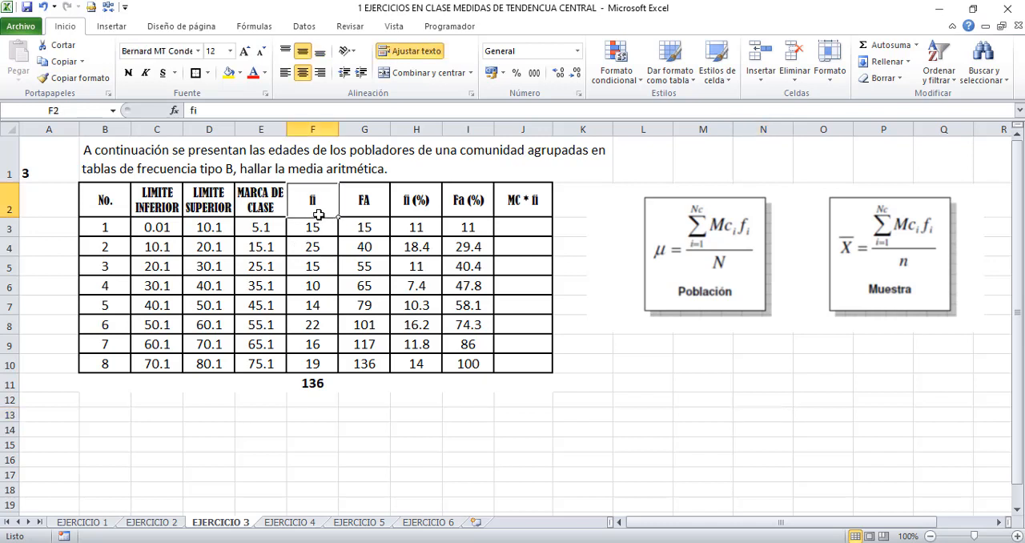
# - Examine the frequency table's column headings, the second class's limits, and the class marks and frequencies of the first two classes
pyautogui.click(361, 203)
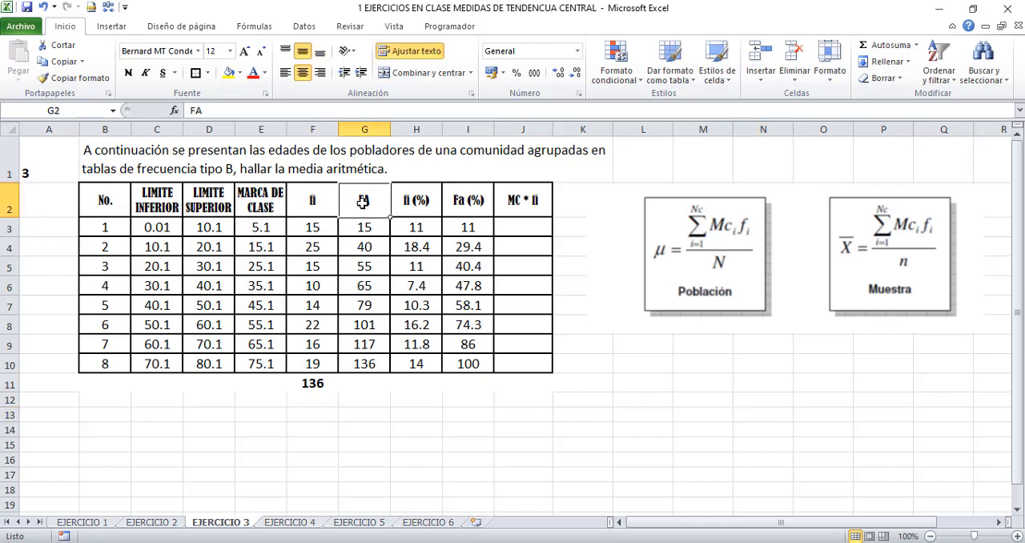
pyautogui.click(406, 199)
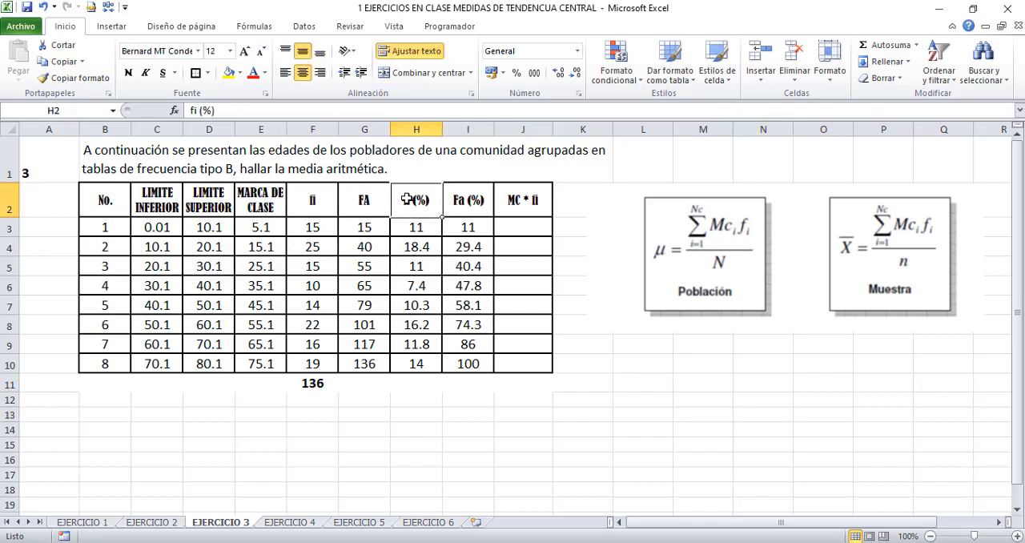
pyautogui.click(472, 201)
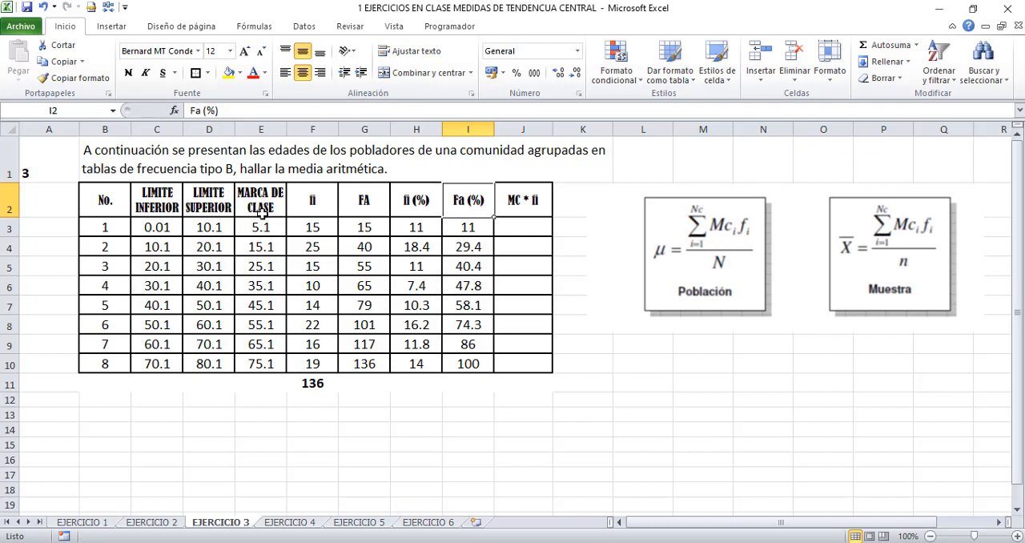
pyautogui.moveTo(165, 246); pyautogui.dragTo(207, 245)
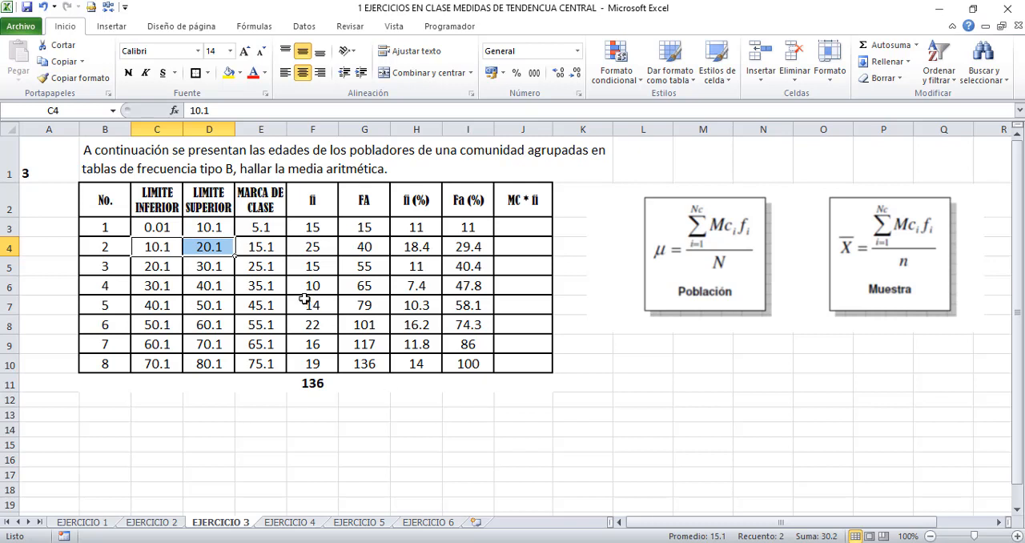
pyautogui.click(263, 246)
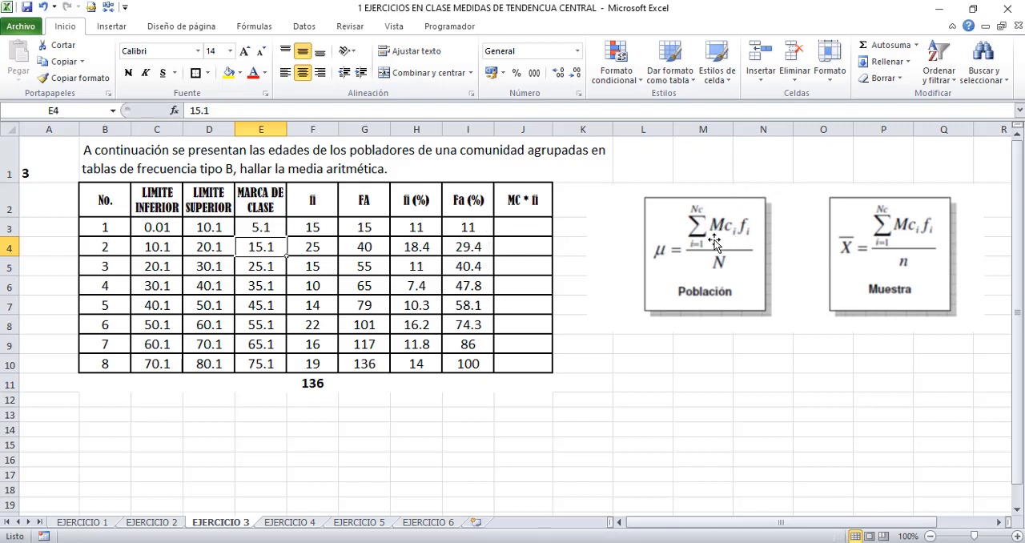
pyautogui.click(302, 227)
pyautogui.click(256, 248)
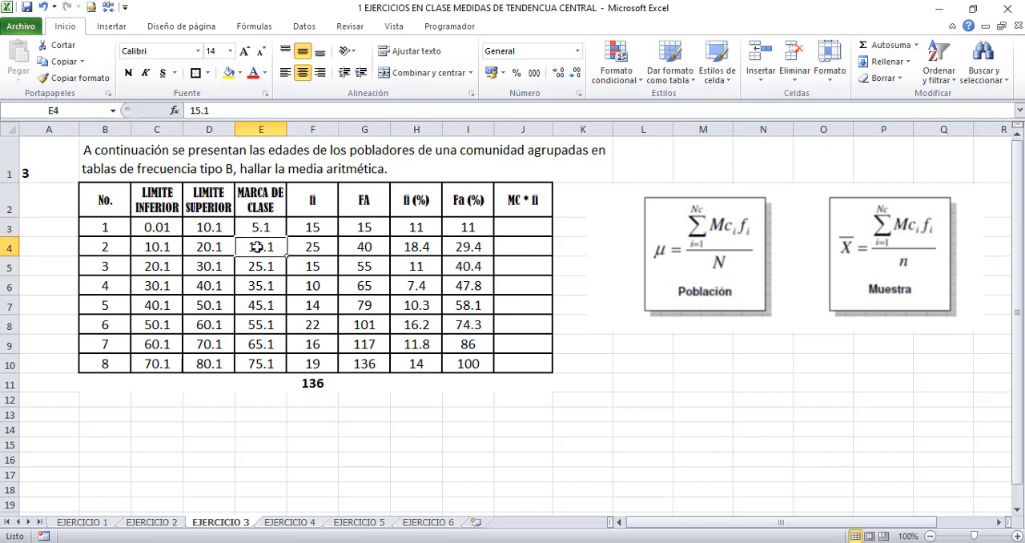
pyautogui.click(308, 248)
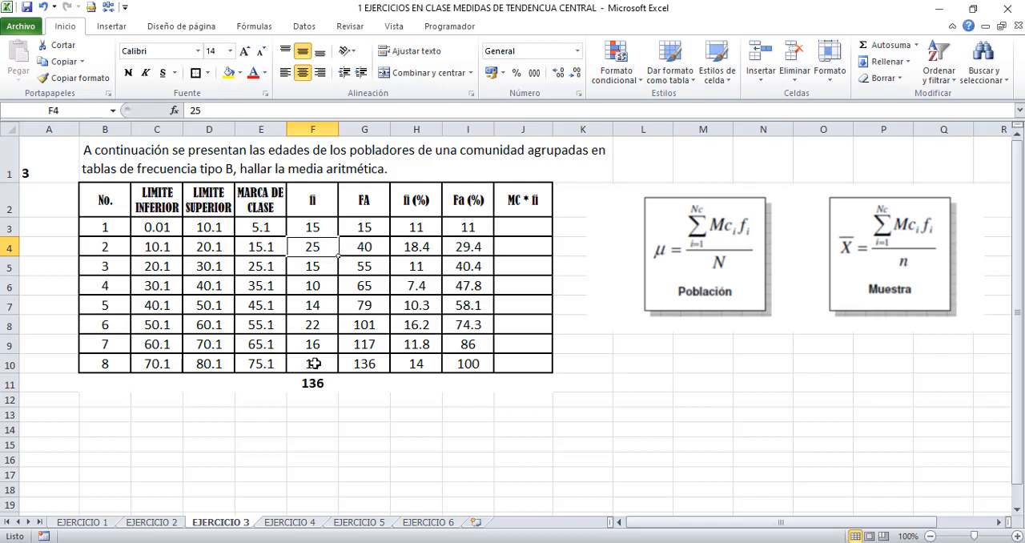
# - Calculate the MC * fi product for the first class in J3 with the formula =E3*F3
pyautogui.click(525, 232)
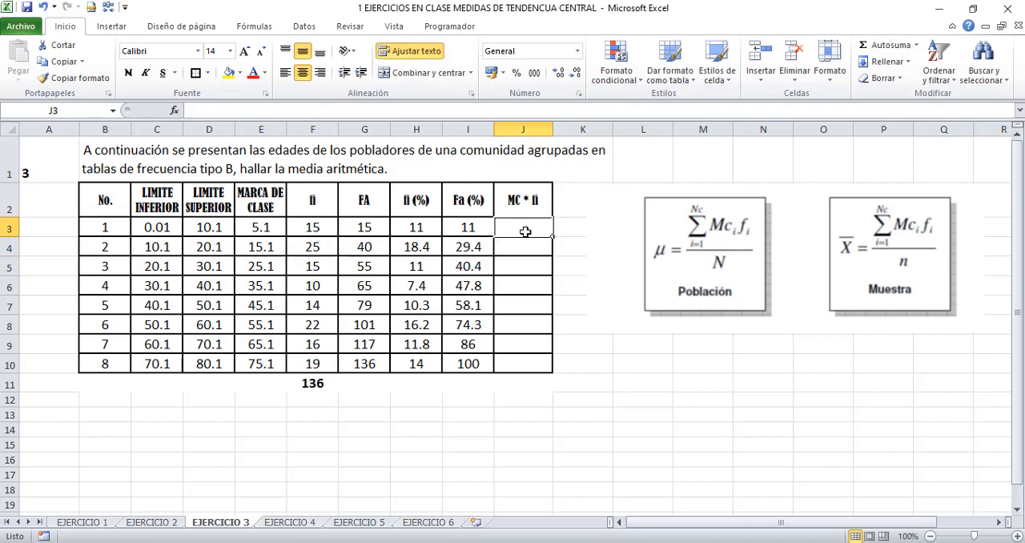
pyautogui.write('=')
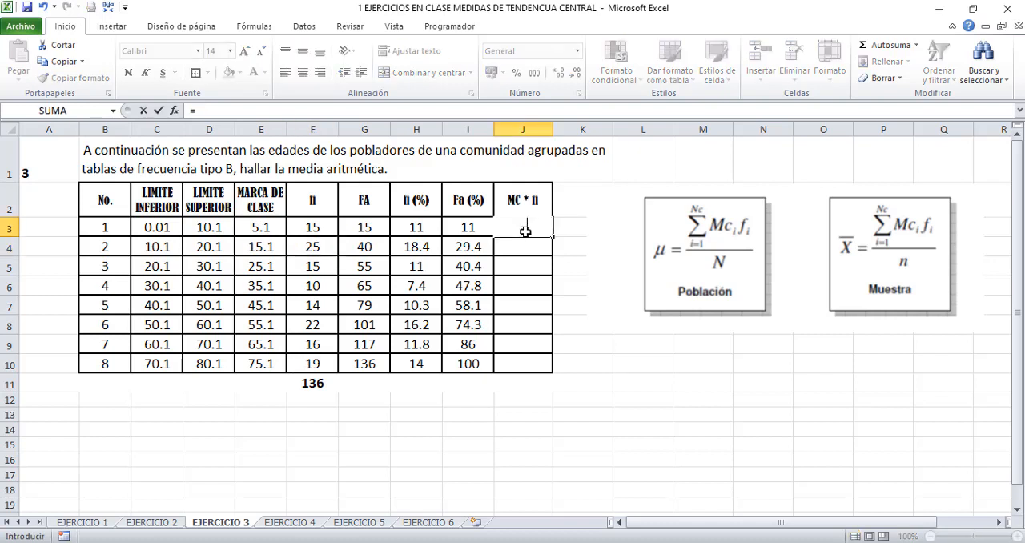
pyautogui.click(276, 224)
pyautogui.write('*')
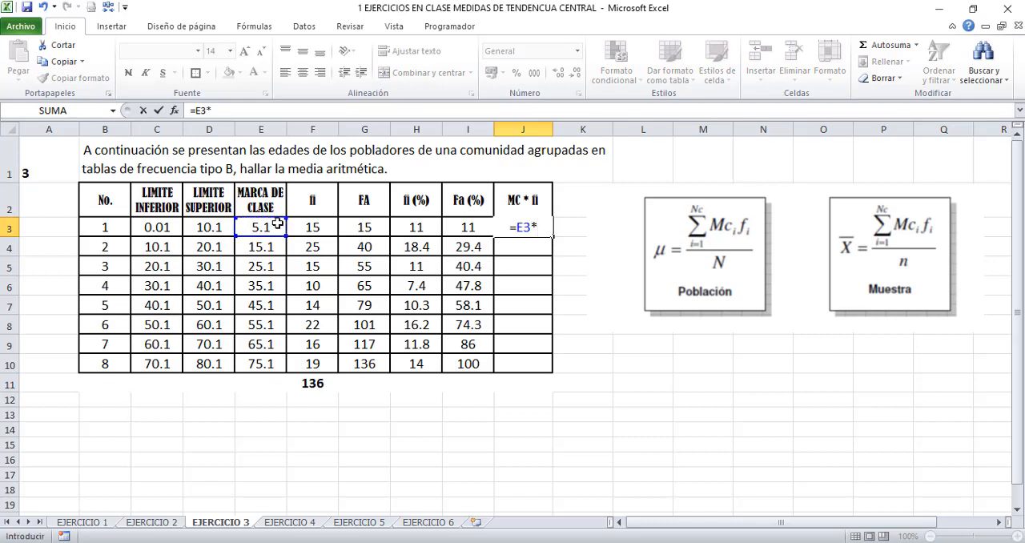
pyautogui.click(312, 225)
pyautogui.press('Return')
# - Copy the product formula from J3 down through J10 to complete the MC * fi column
pyautogui.click(514, 226)
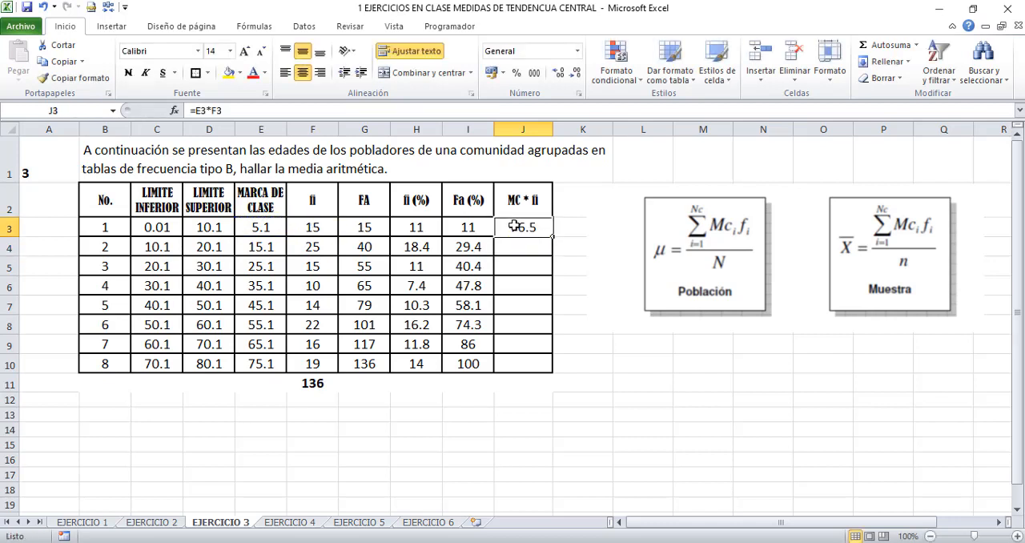
pyautogui.moveTo(552, 236); pyautogui.dragTo(548, 366)
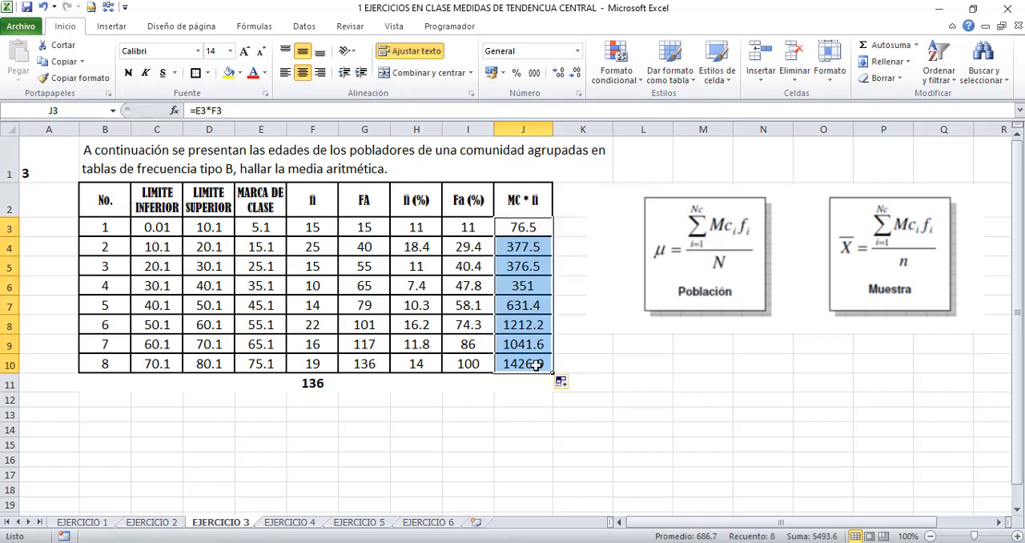
pyautogui.doubleClick(536, 364)
pyautogui.press('Escape')
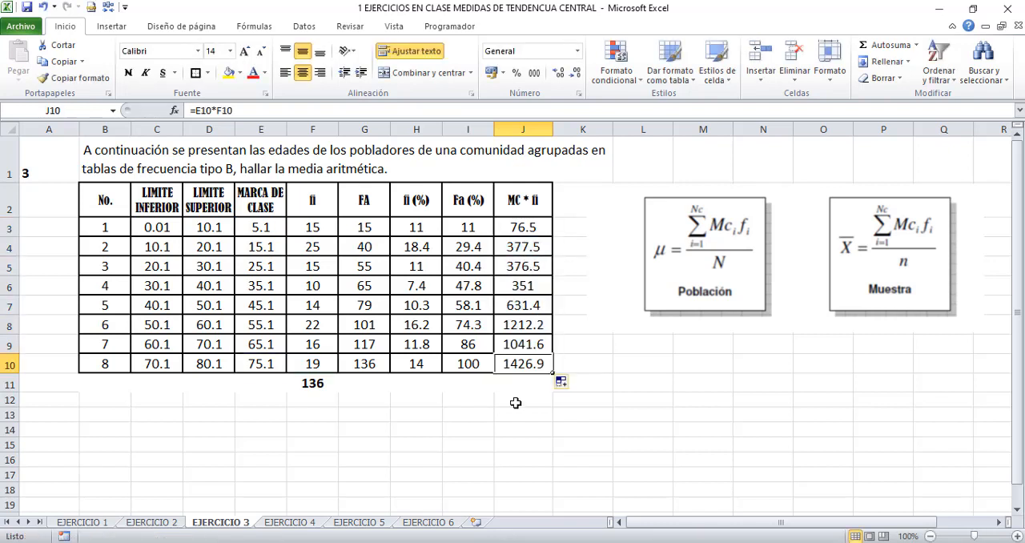
# - Total the MC * fi column in J11 with =SUMA(J3:J10) and make the total bold
pyautogui.click(516, 383)
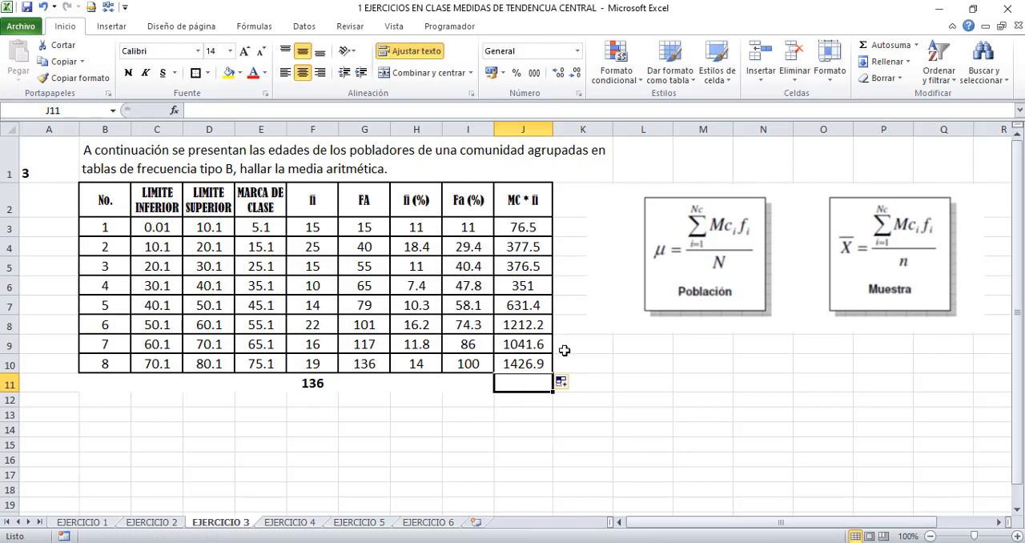
pyautogui.click(881, 46)
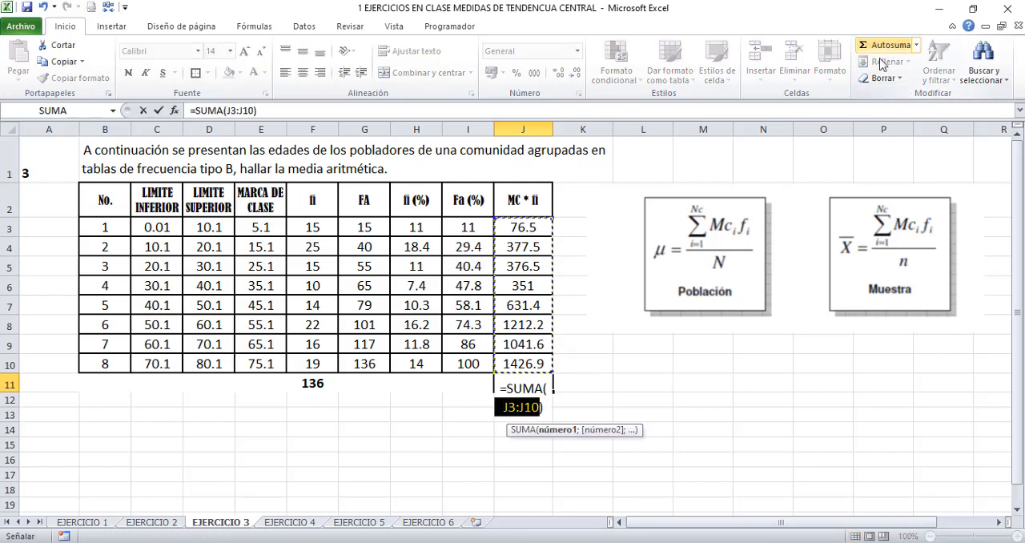
pyautogui.press('Return')
pyautogui.click(522, 379)
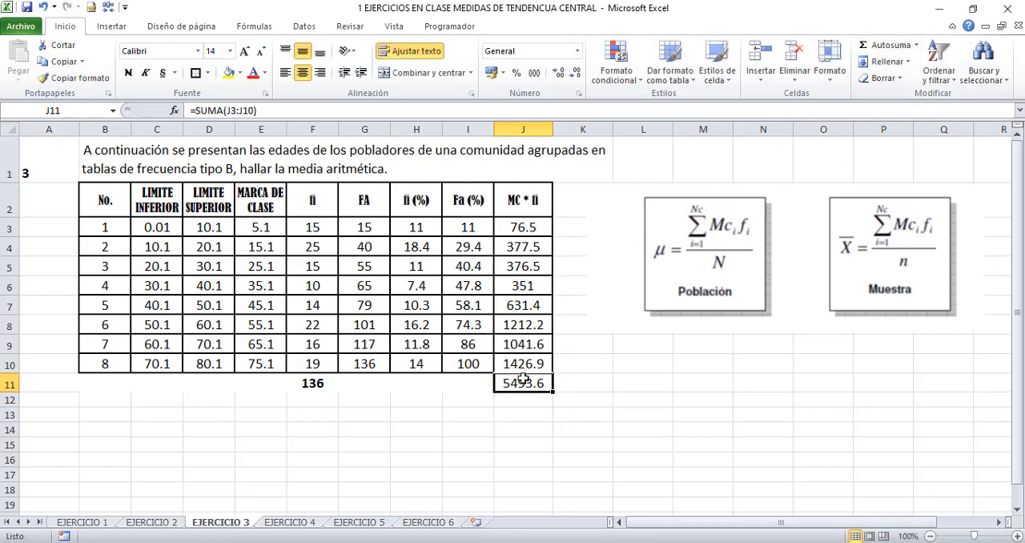
pyautogui.hotkey('ctrl', 'n')
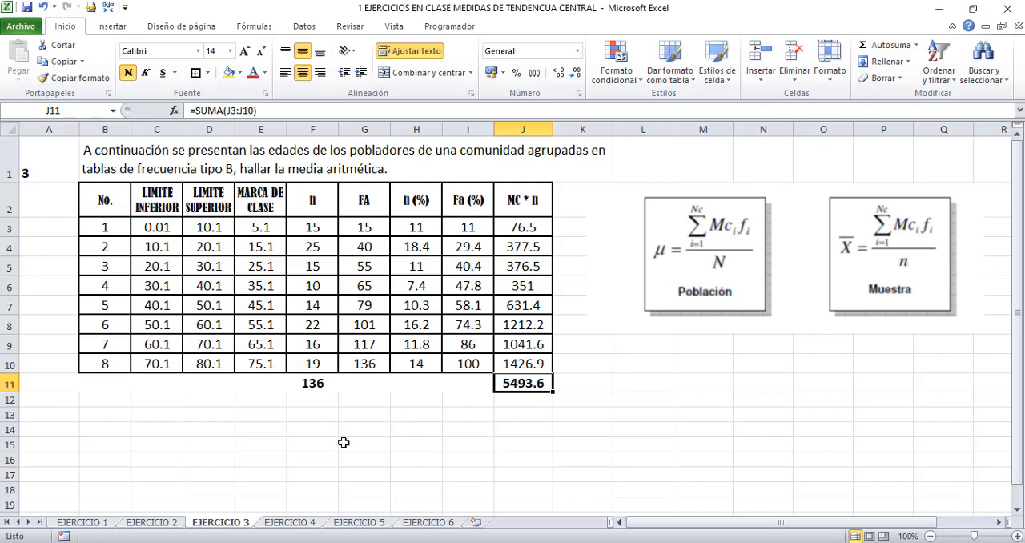
# - Enter the label "Media aritmética =" in cell B14
pyautogui.click(127, 429)
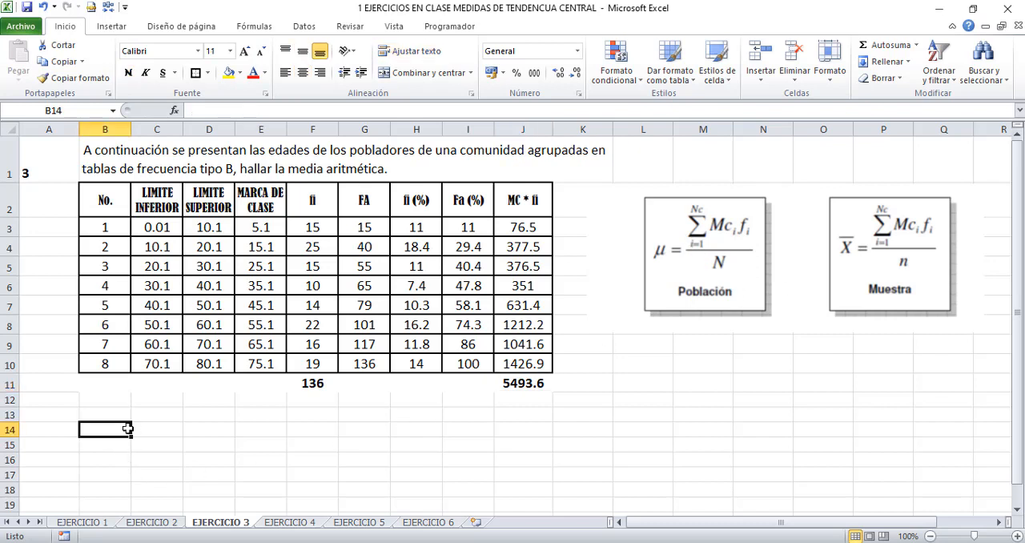
pyautogui.write('Me')
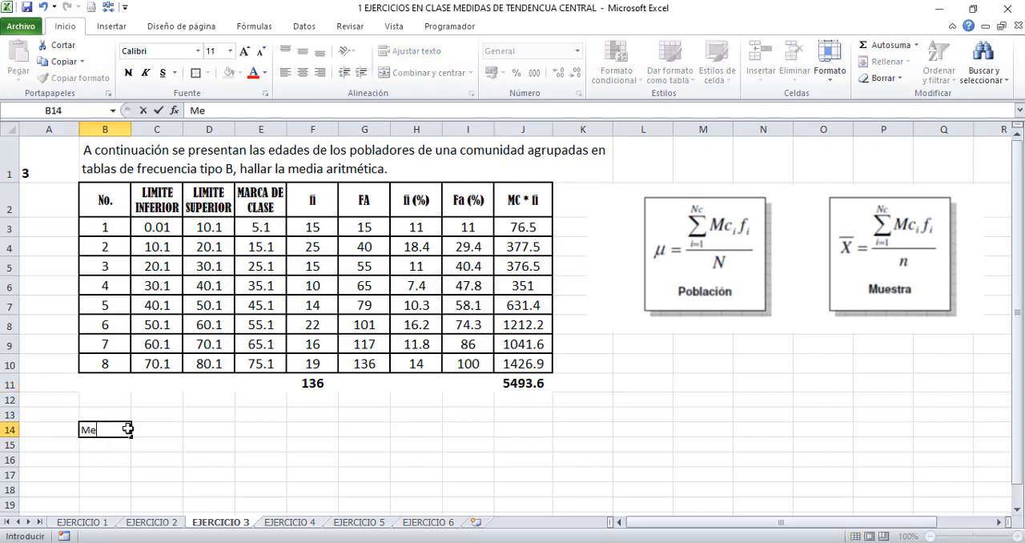
pyautogui.write('ddia aritmética =')
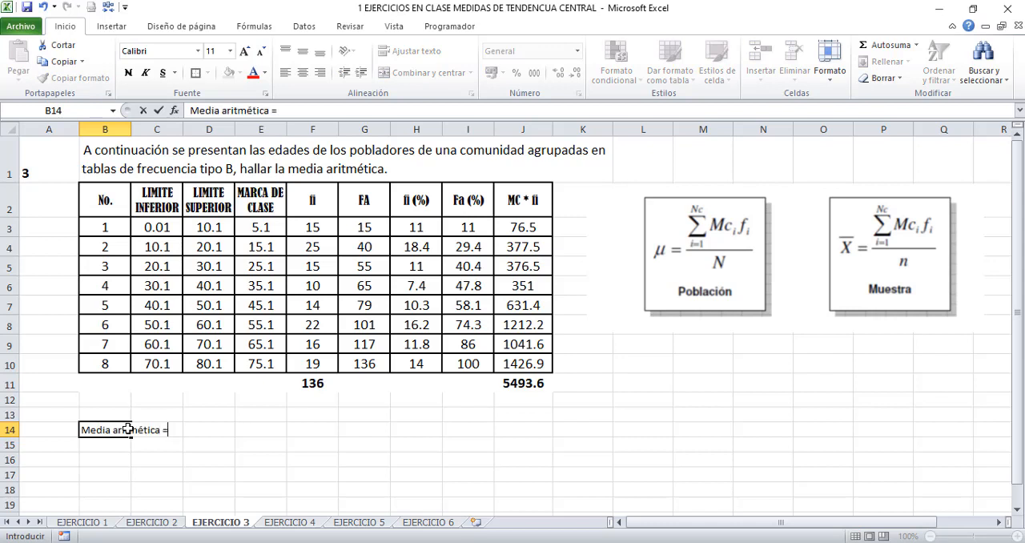
pyautogui.click(518, 384)
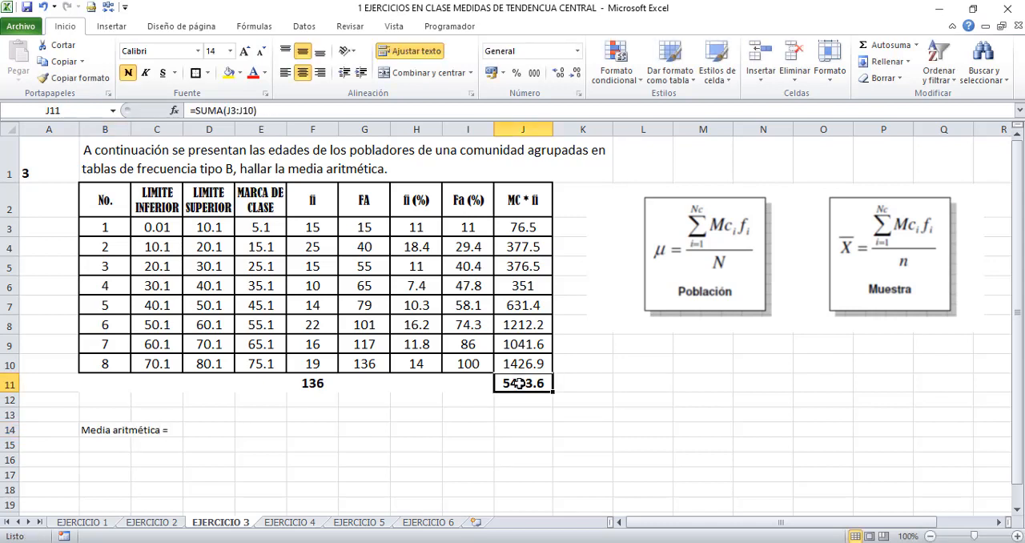
# - Calculate the grouped arithmetic mean in D14 with the formula =J11/F11
pyautogui.click(210, 429)
pyautogui.write('=')
pyautogui.click(541, 388)
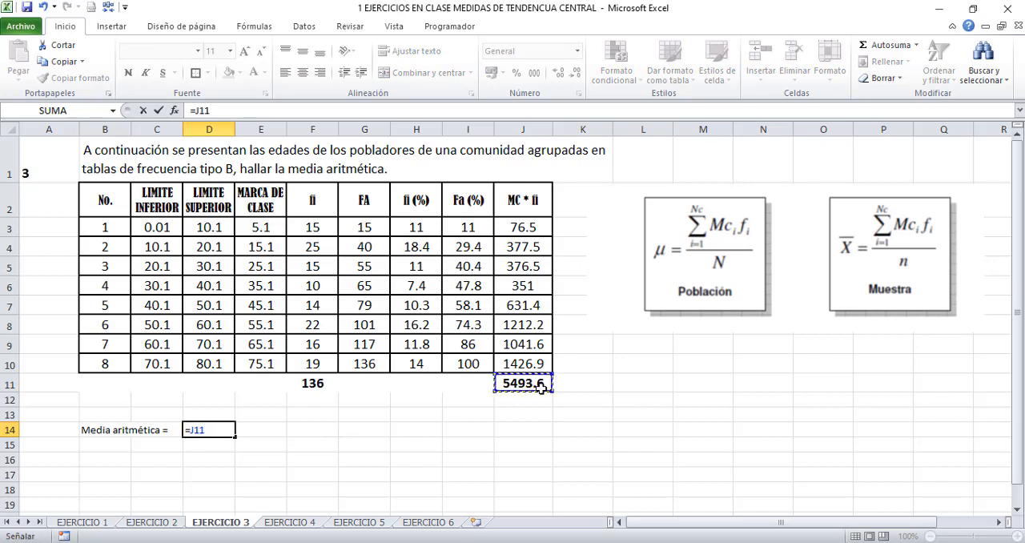
pyautogui.write('/')
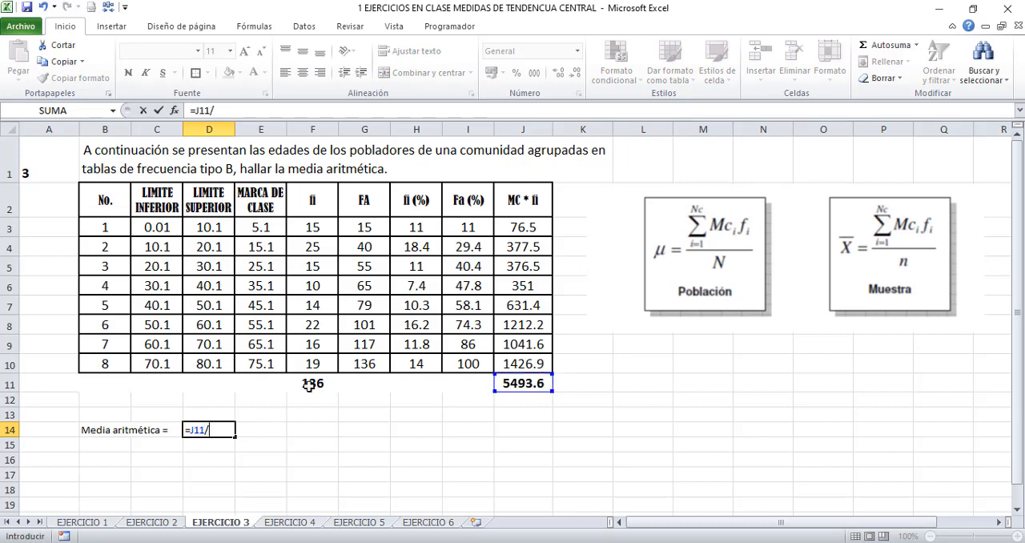
pyautogui.click(311, 384)
pyautogui.press('Return')
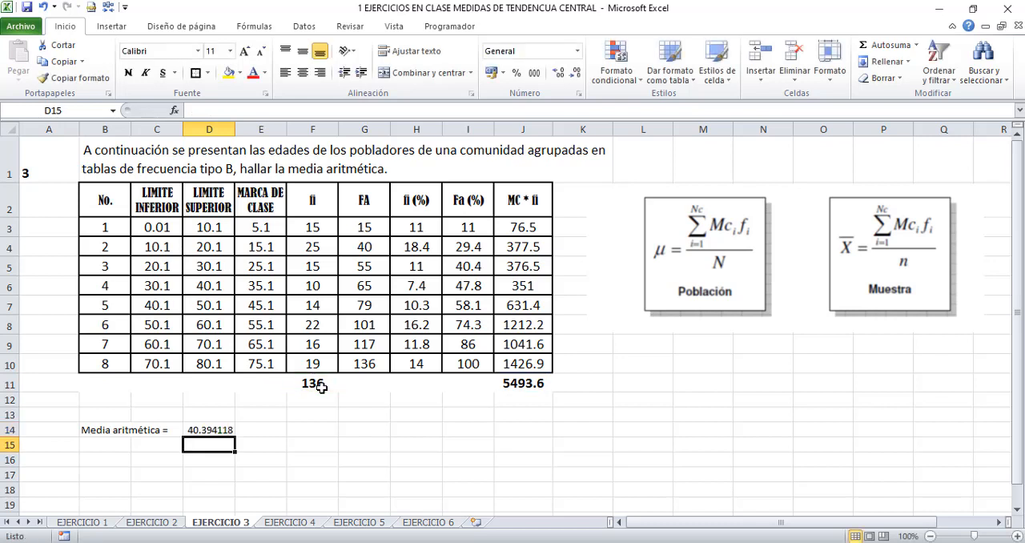
# - Format the mean in D14 to one decimal place and center it in the cell
pyautogui.click(218, 430)
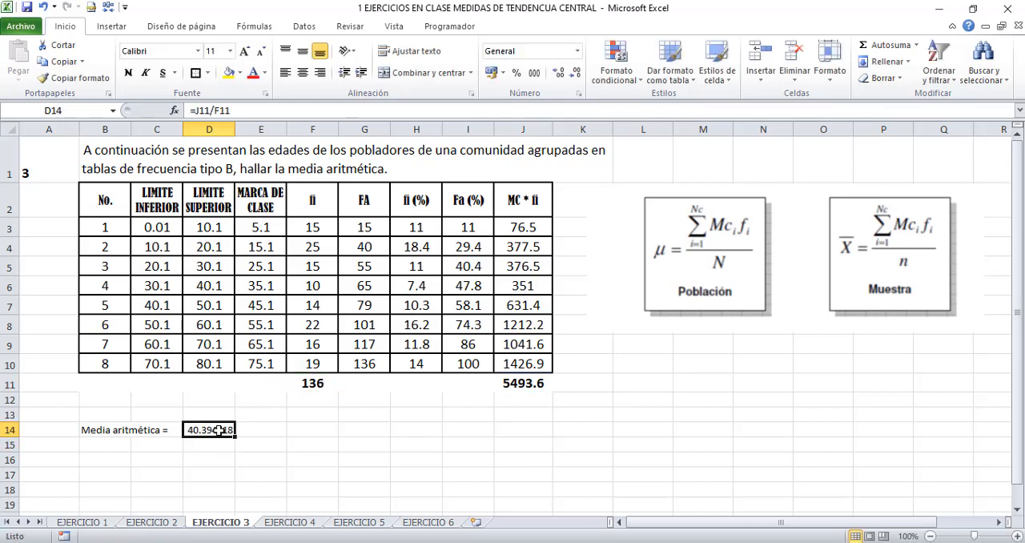
pyautogui.click(575, 73)
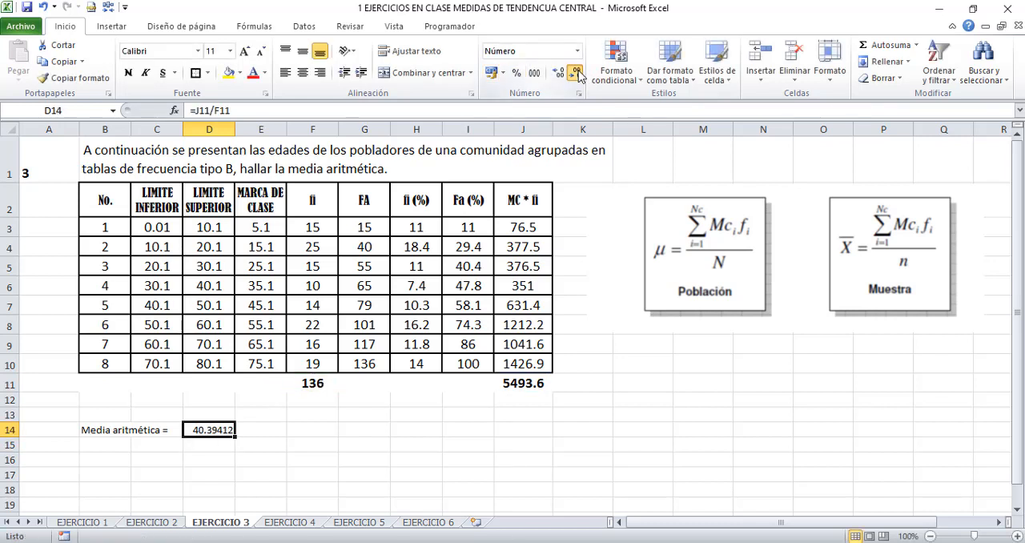
pyautogui.click(576, 73)
pyautogui.click(576, 73)
pyautogui.click(576, 73)
pyautogui.click(576, 73)
pyautogui.click(303, 72)
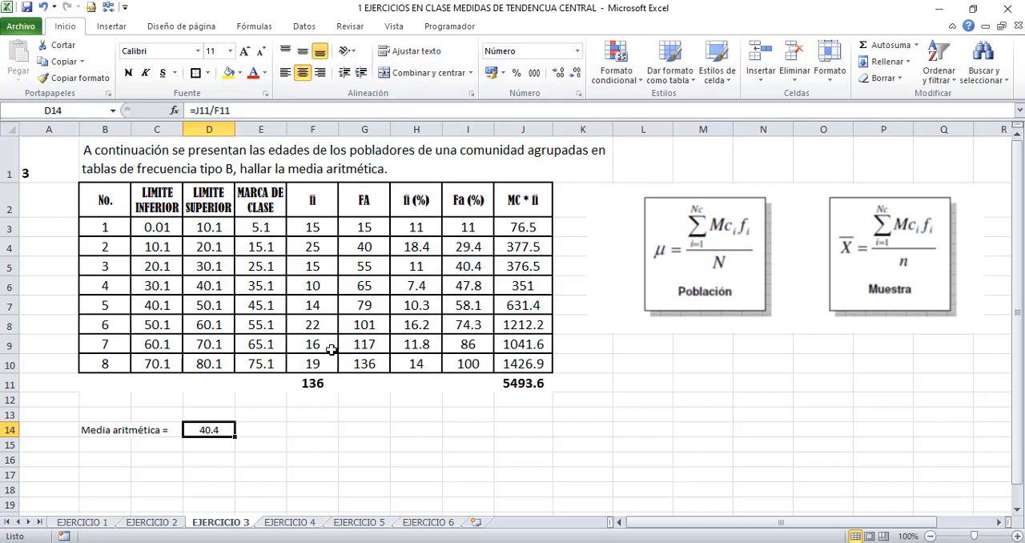
# - Enter the unit "años" in E14 beside the mean
pyautogui.click(260, 431)
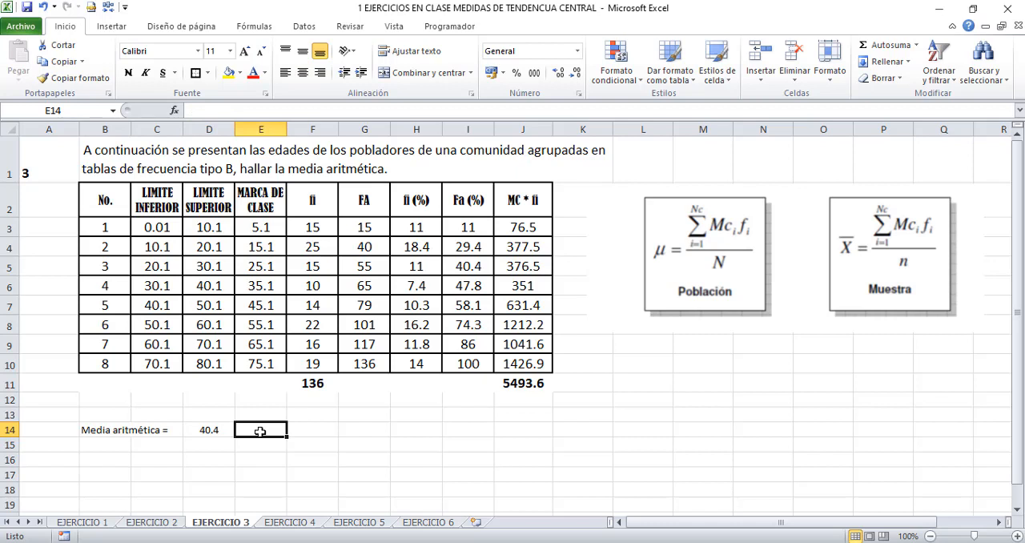
pyautogui.write('años')
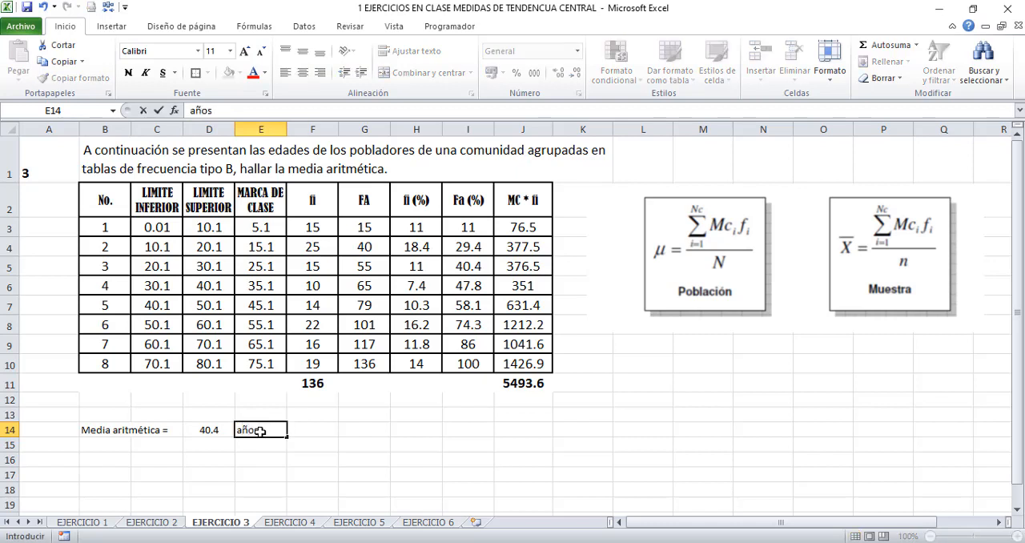
pyautogui.press('Return')
pyautogui.press('Up')
pyautogui.press('Left')
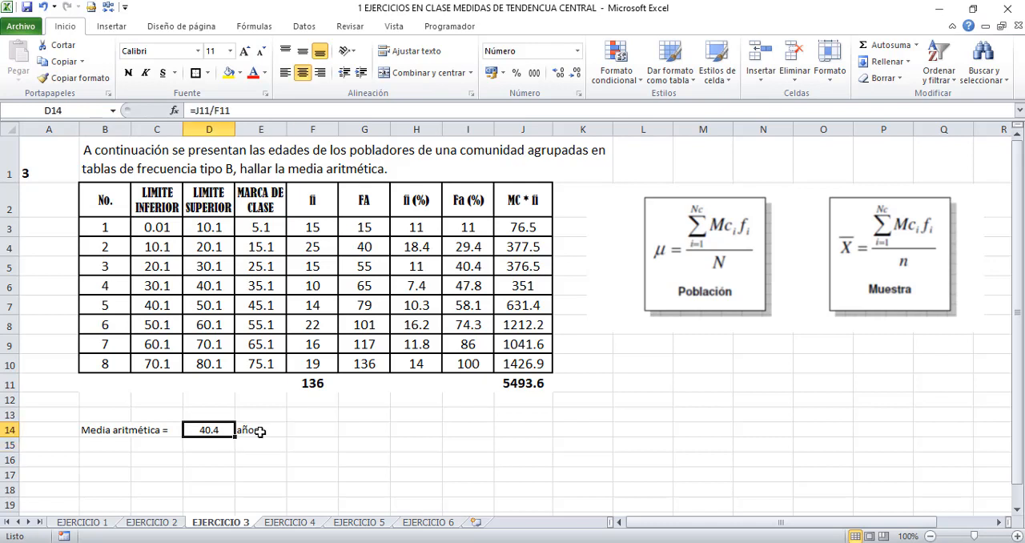
# - Review the mean in D14:E14 against the frequency table B2:J10 and its class limits in B2:D10
pyautogui.press('Right')
pyautogui.press('Left')
pyautogui.press('Right')
pyautogui.press('Left')
pyautogui.click(252, 430)
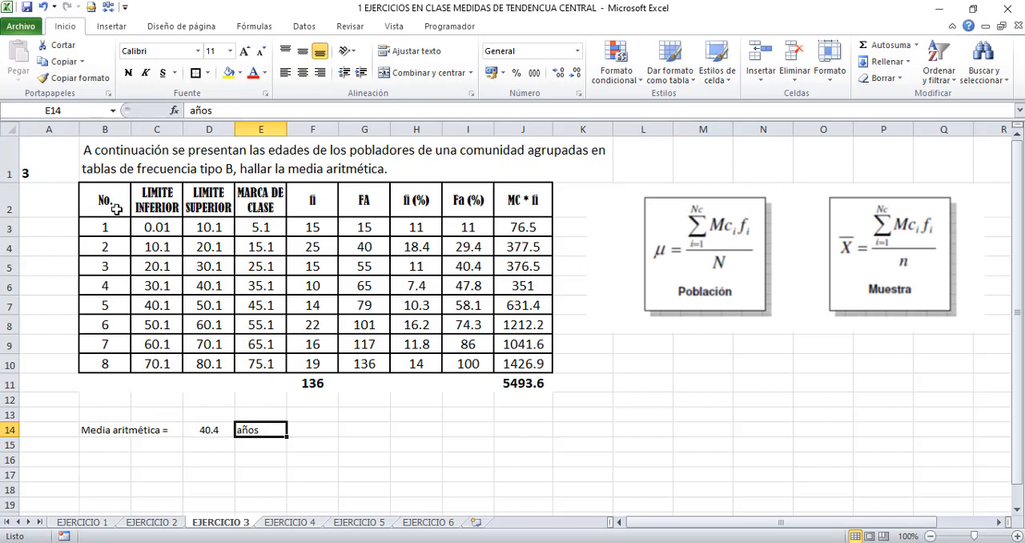
pyautogui.moveTo(117, 208); pyautogui.dragTo(510, 367)
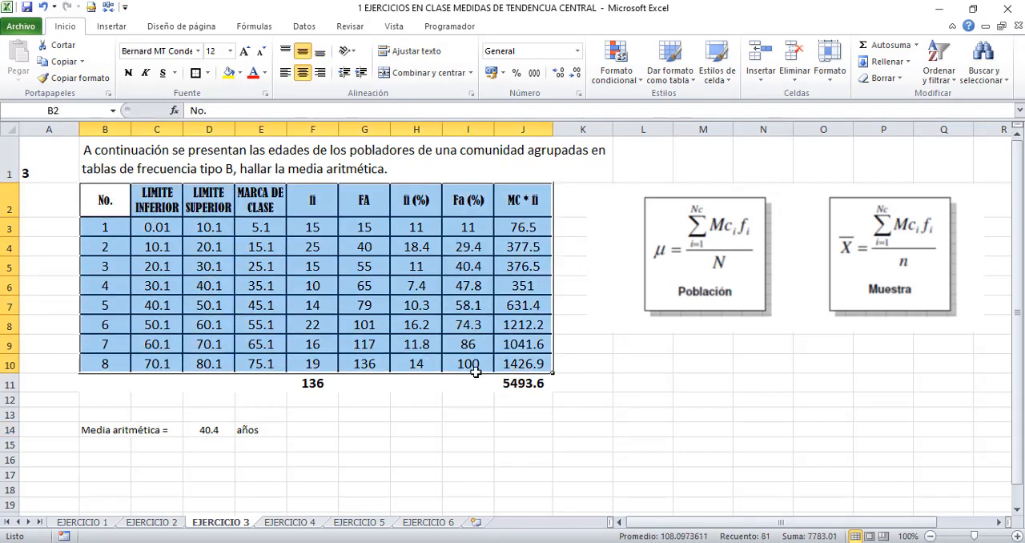
pyautogui.click(387, 418)
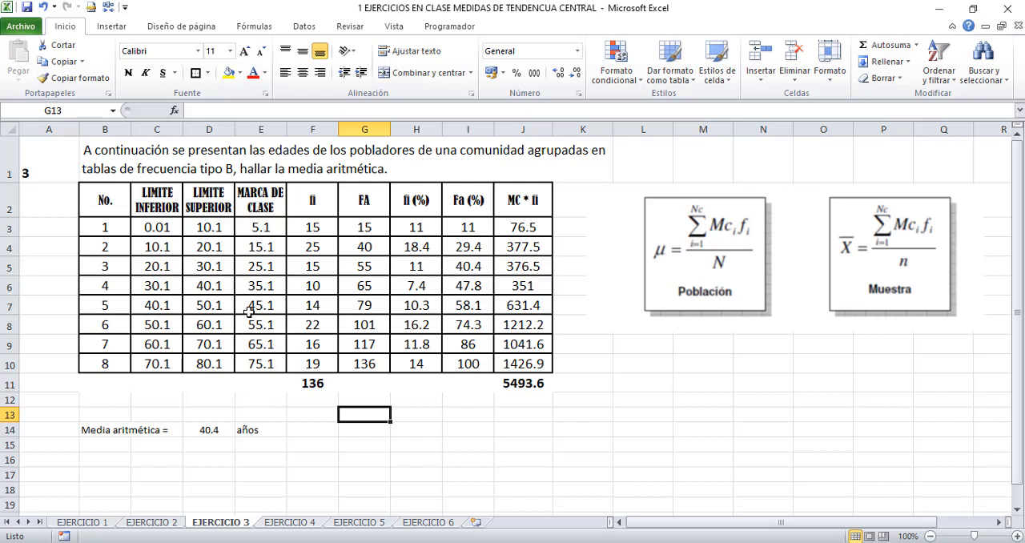
pyautogui.click(117, 211)
pyautogui.moveTo(328, 221); pyautogui.dragTo(232, 365)
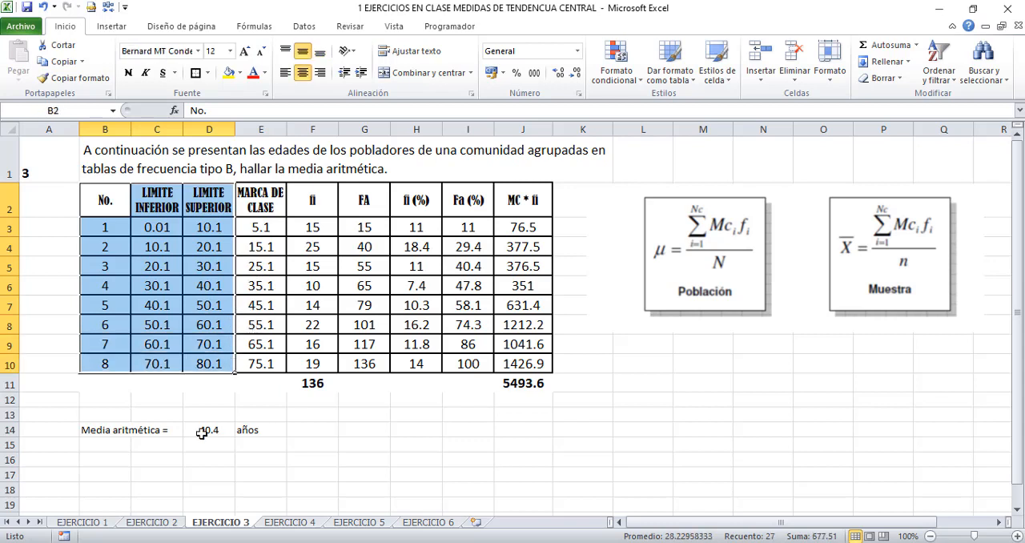
# - Highlight cells D14:E14 with a yellow fill
pyautogui.moveTo(200, 433); pyautogui.dragTo(267, 430)
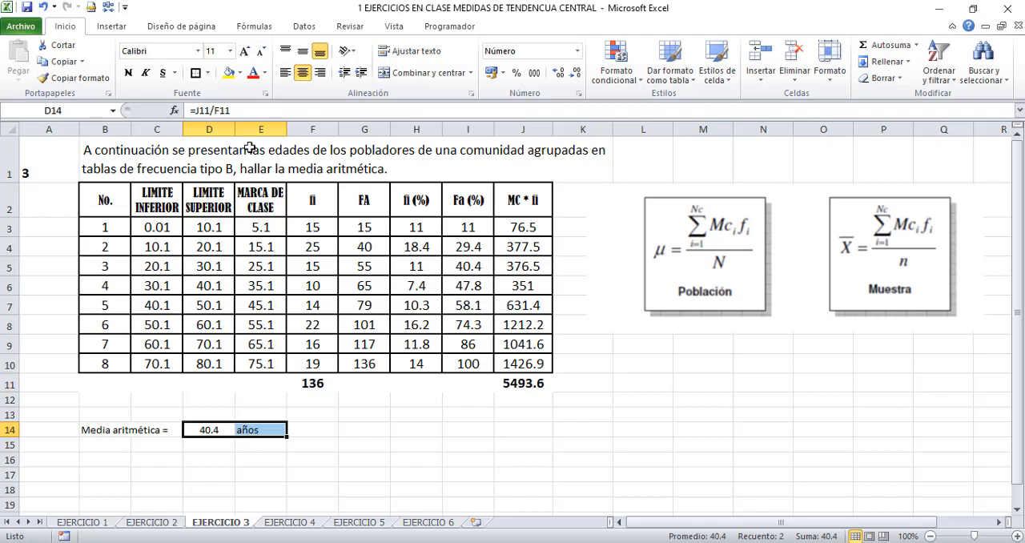
pyautogui.click(229, 74)
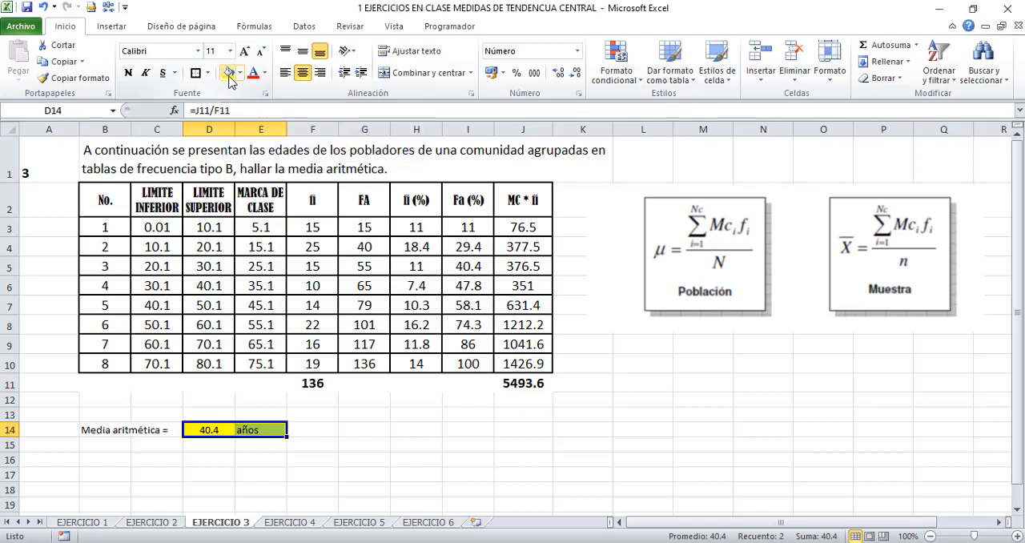
# - Select the fifth class's number and limits in cells B7:D7
pyautogui.click(145, 305)
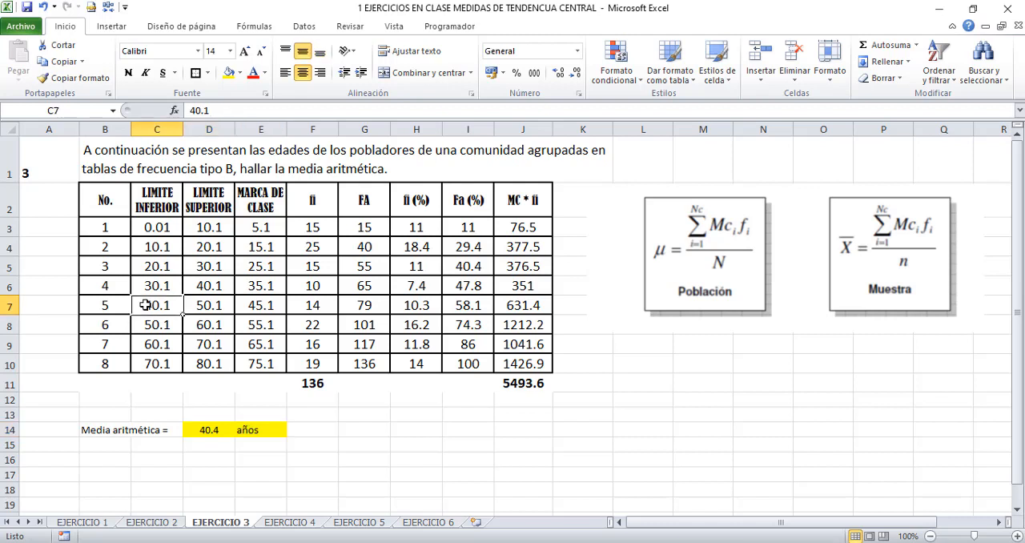
pyautogui.moveTo(125, 305); pyautogui.dragTo(197, 307)
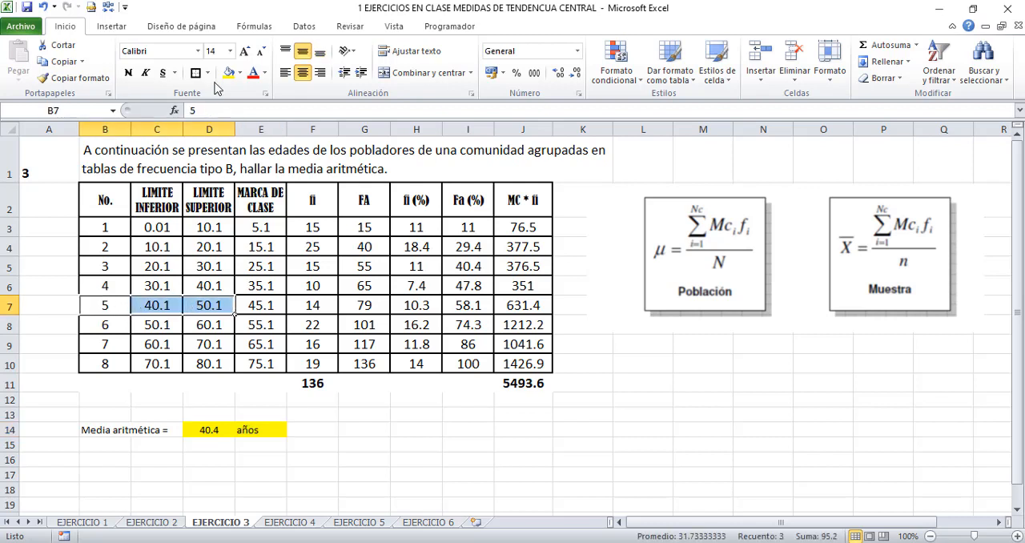